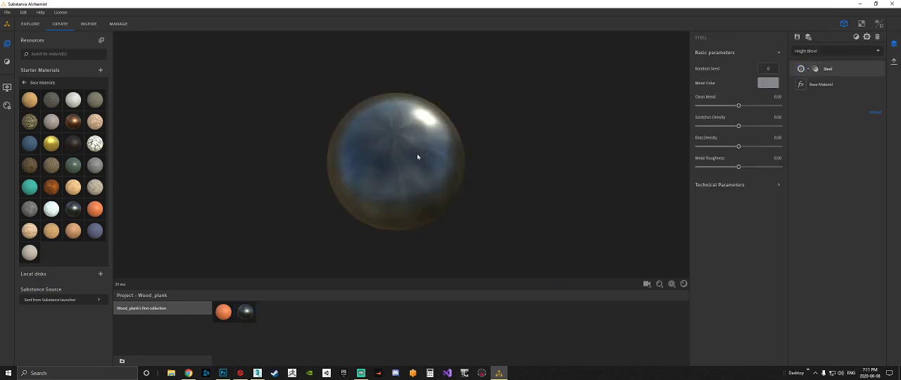
{"action": "scroll", "coordinate": [423, 151], "scroll_direction": "up", "scroll_amount": 3}
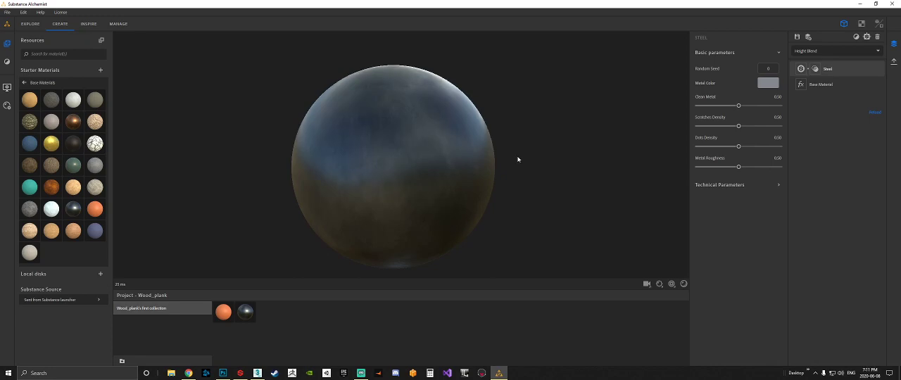
{"action": "left_click_drag", "start_coordinate": [517, 159], "coordinate": [296, 149]}
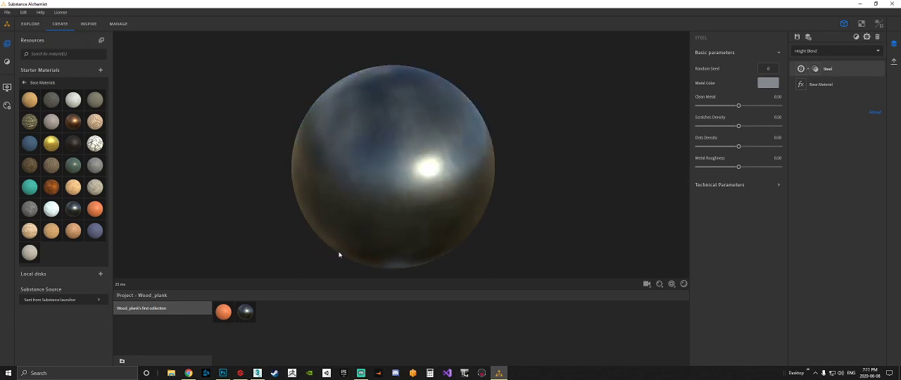
{"action": "left_click", "coordinate": [240, 373]}
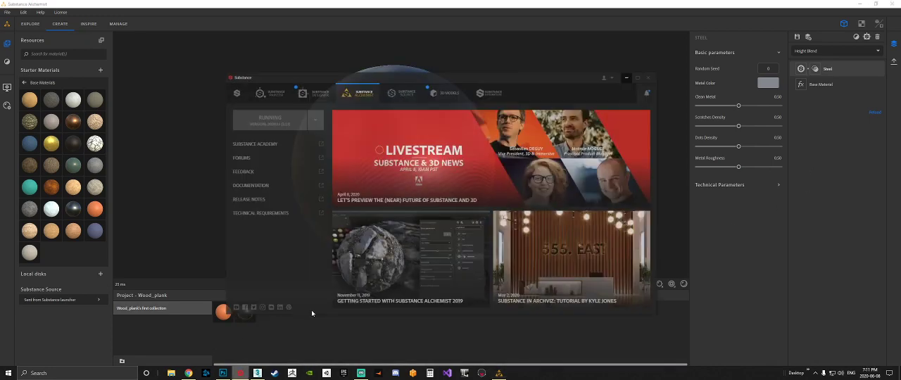
{"action": "left_click", "coordinate": [642, 63]}
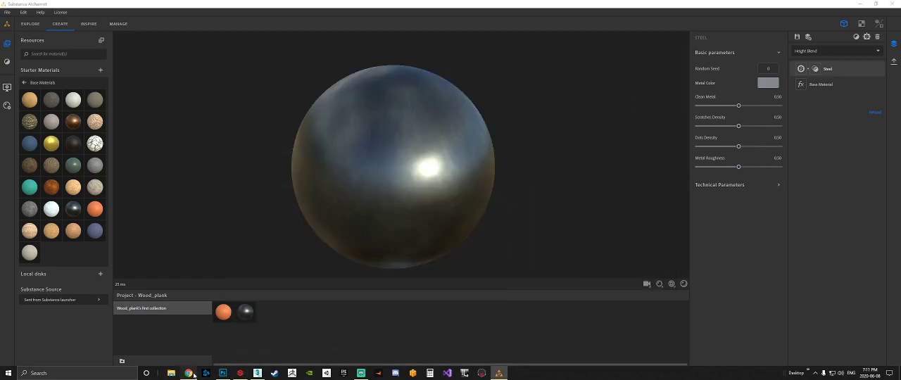
Switch to Chrome and look through the metal holes image results for perforated metal references, then return to Substance Alchemist.
{"action": "left_click", "coordinate": [188, 373]}
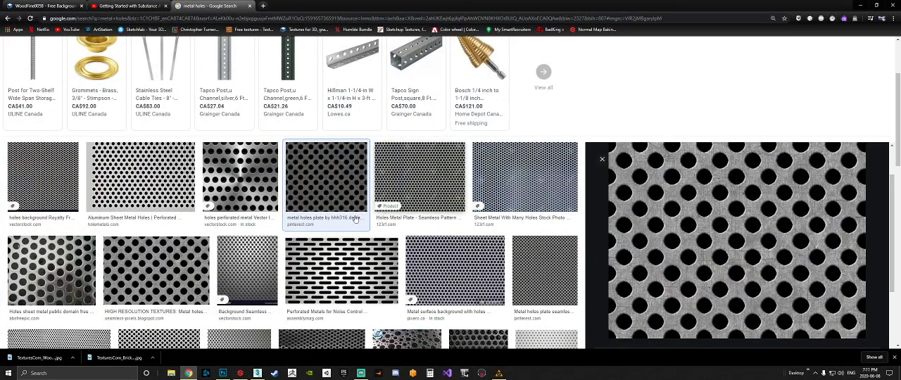
{"action": "scroll", "coordinate": [356, 220], "scroll_direction": "down", "scroll_amount": 1}
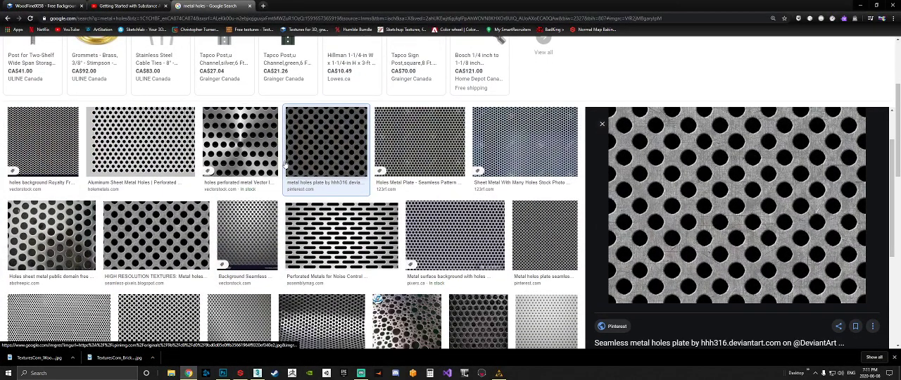
{"action": "scroll", "coordinate": [366, 209], "scroll_direction": "down", "scroll_amount": 1}
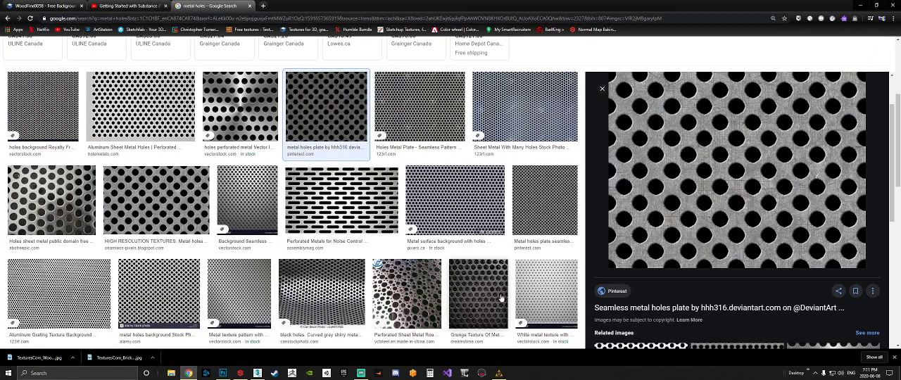
{"action": "scroll", "coordinate": [492, 302], "scroll_direction": "down", "scroll_amount": 2}
{"action": "scroll", "coordinate": [486, 305], "scroll_direction": "down", "scroll_amount": 2}
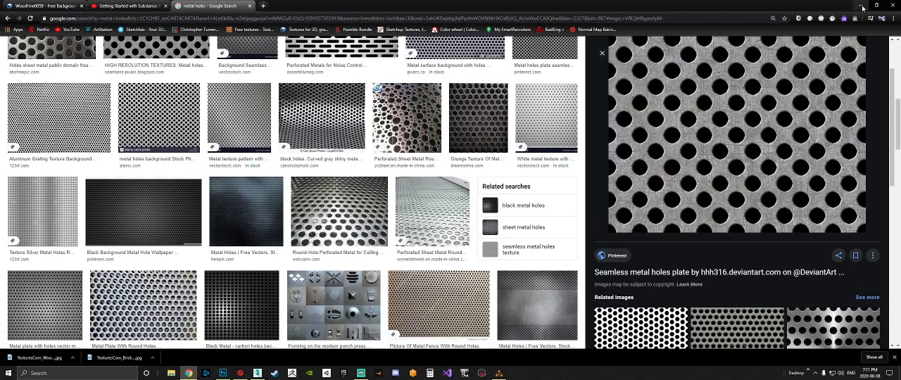
{"action": "left_click", "coordinate": [862, 6]}
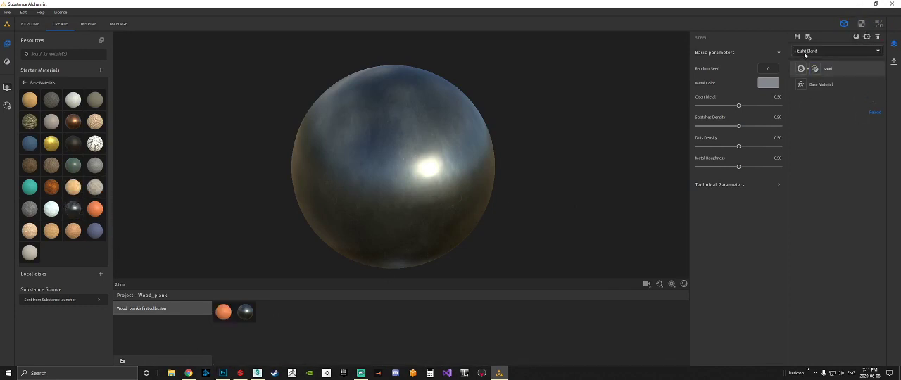
Add a Perforation filter above the Steel layer.
{"action": "left_click", "coordinate": [858, 37]}
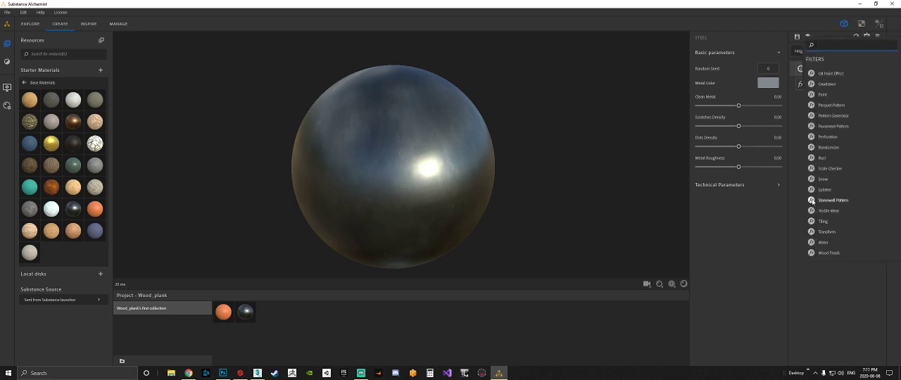
{"action": "left_click", "coordinate": [829, 140]}
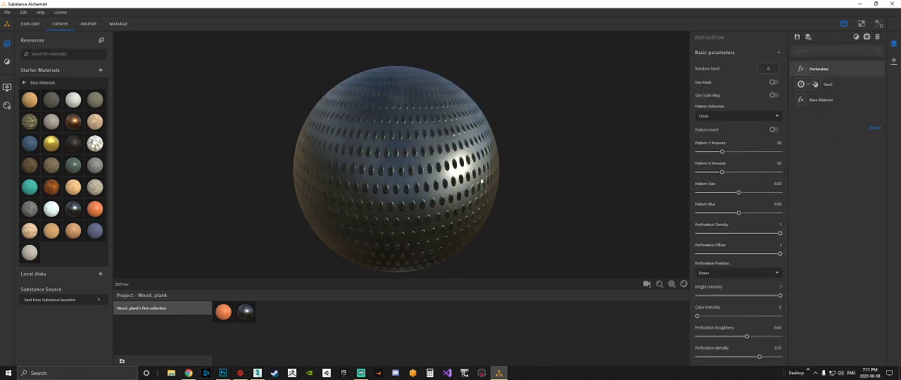
{"action": "scroll", "coordinate": [451, 164], "scroll_direction": "up", "scroll_amount": 5}
{"action": "scroll", "coordinate": [422, 169], "scroll_direction": "down", "scroll_amount": 2}
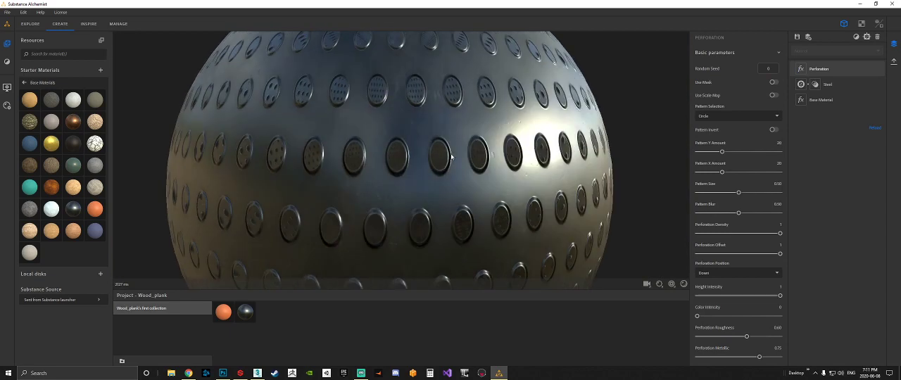
{"action": "scroll", "coordinate": [522, 207], "scroll_direction": "down", "scroll_amount": 3}
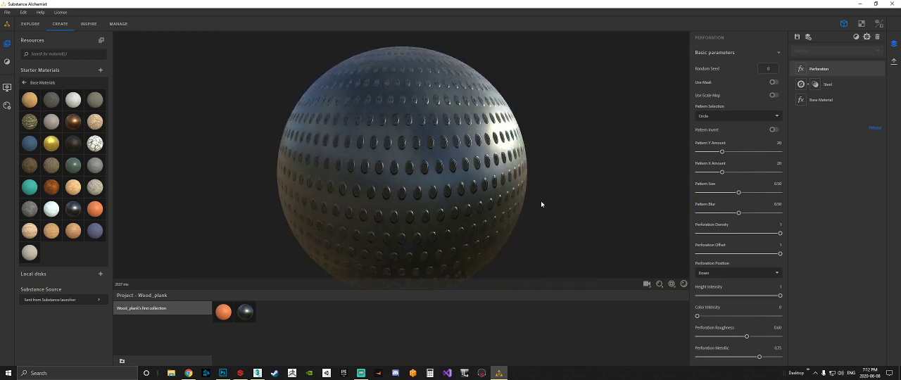
Set the Perforation filter's Pattern Y Amount to 30.
{"action": "scroll", "coordinate": [491, 188], "scroll_direction": "up", "scroll_amount": 3}
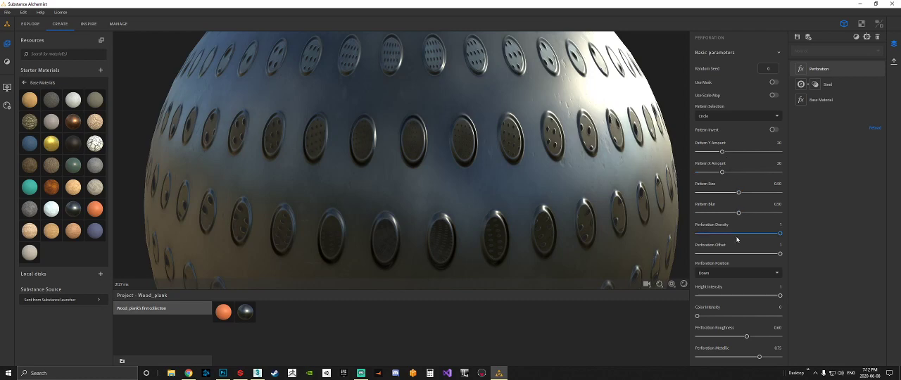
{"action": "left_click_drag", "start_coordinate": [728, 150], "coordinate": [751, 151]}
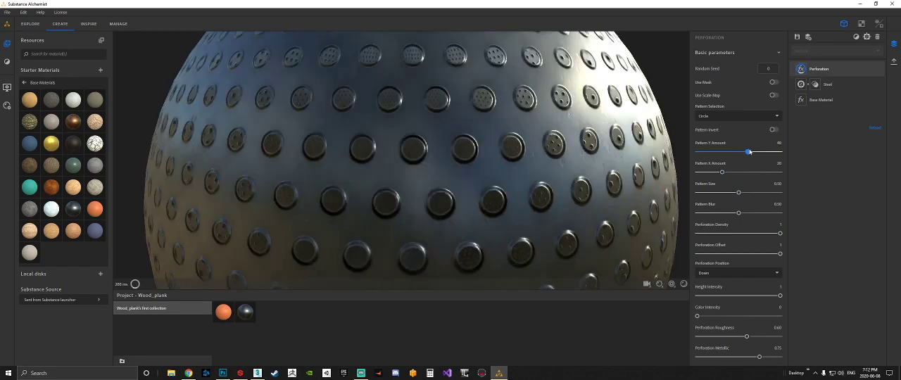
{"action": "scroll", "coordinate": [567, 170], "scroll_direction": "down", "scroll_amount": 3}
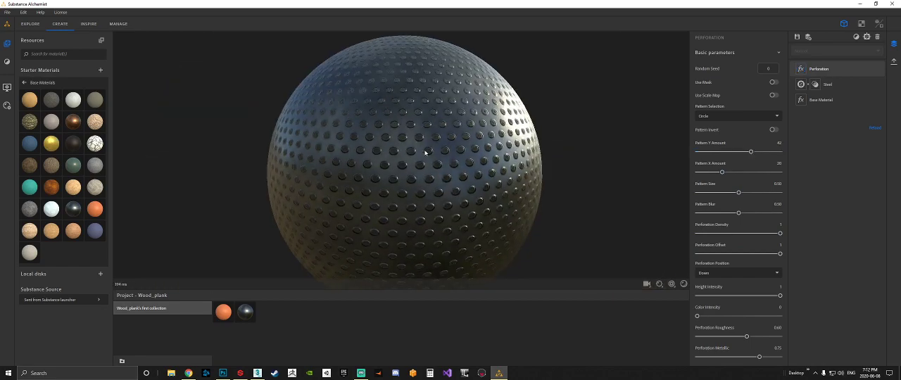
{"action": "scroll", "coordinate": [427, 153], "scroll_direction": "up", "scroll_amount": 3}
{"action": "scroll", "coordinate": [427, 153], "scroll_direction": "down", "scroll_amount": 3}
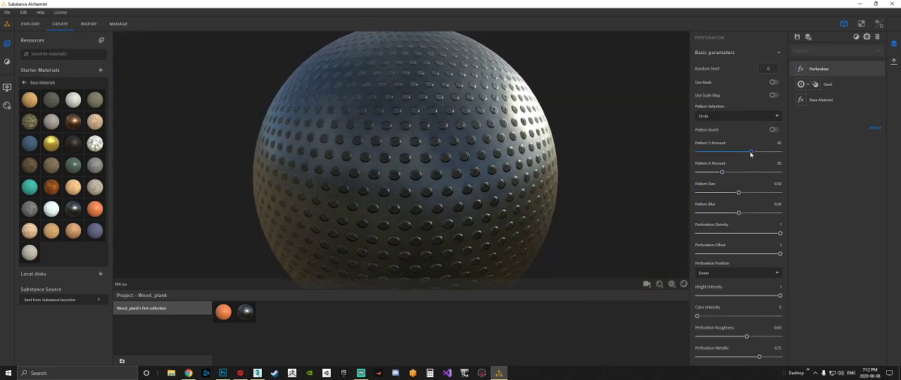
{"action": "left_click_drag", "start_coordinate": [751, 152], "coordinate": [794, 143]}
{"action": "type", "text": "30"}
{"action": "key", "text": "Return"}
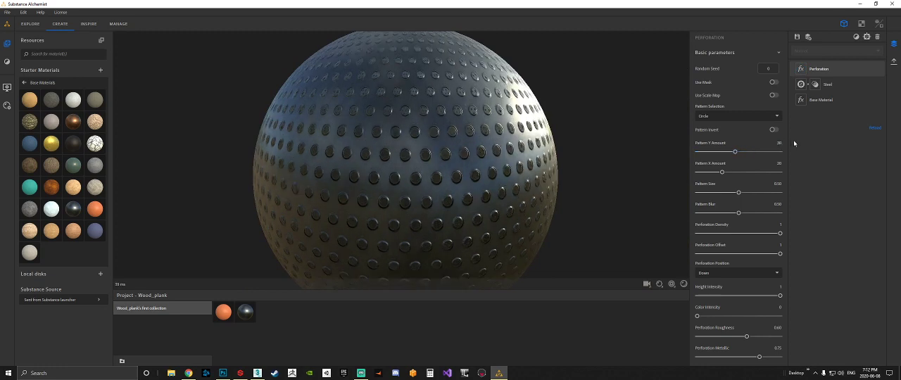
Set the perforation's Pattern Blur to 0.20 and lower its Perforation Roughness and Perforation Metallic.
{"action": "left_click_drag", "start_coordinate": [739, 213], "coordinate": [721, 213]}
{"action": "scroll", "coordinate": [722, 270], "scroll_direction": "down", "scroll_amount": 1}
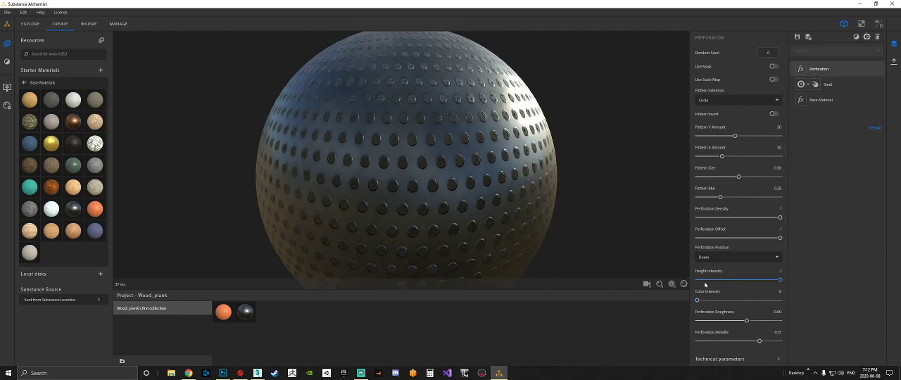
{"action": "left_click_drag", "start_coordinate": [746, 322], "coordinate": [718, 321]}
{"action": "left_click_drag", "start_coordinate": [757, 342], "coordinate": [748, 342]}
{"action": "left_click_drag", "start_coordinate": [447, 139], "coordinate": [465, 162]}
Add a Textile Wear filter above the Perforation layer.
{"action": "left_click", "coordinate": [857, 38]}
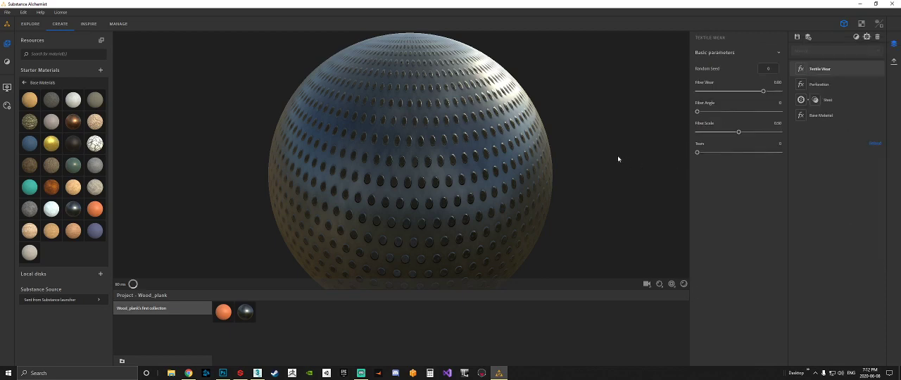
{"action": "mouse_move", "coordinate": [573, 133]}
{"action": "right_mouse_down", "text": "shift"}
{"action": "mouse_move", "coordinate": [482, 127]}
{"action": "mouse_move", "coordinate": [566, 132]}
{"action": "right_mouse_up", "text": "shift"}
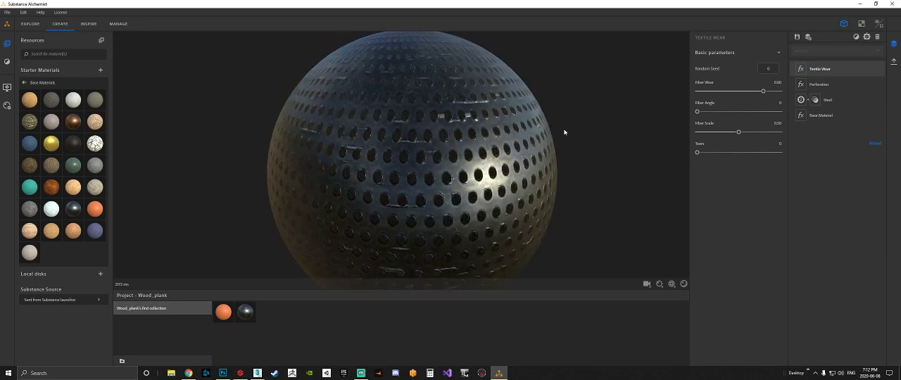
{"action": "left_click_drag", "start_coordinate": [565, 132], "coordinate": [566, 115]}
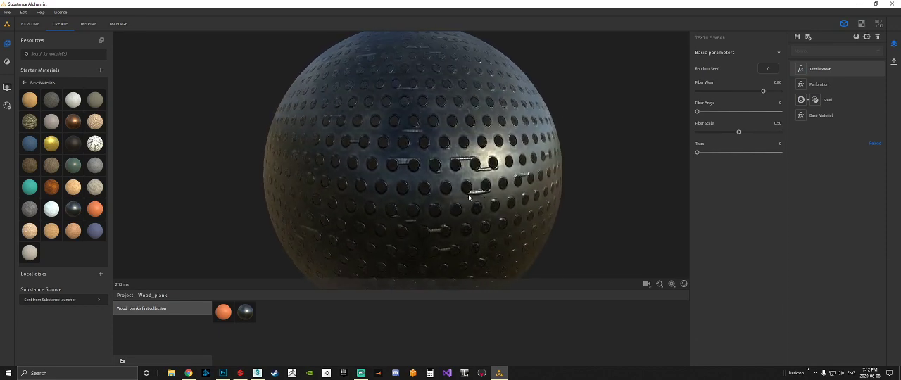
Set the Textile Wear filter's Fiber Scale to 0.33 and its Fiber Wear to 0.54.
{"action": "left_click_drag", "start_coordinate": [737, 134], "coordinate": [686, 128]}
{"action": "left_click", "coordinate": [722, 132]}
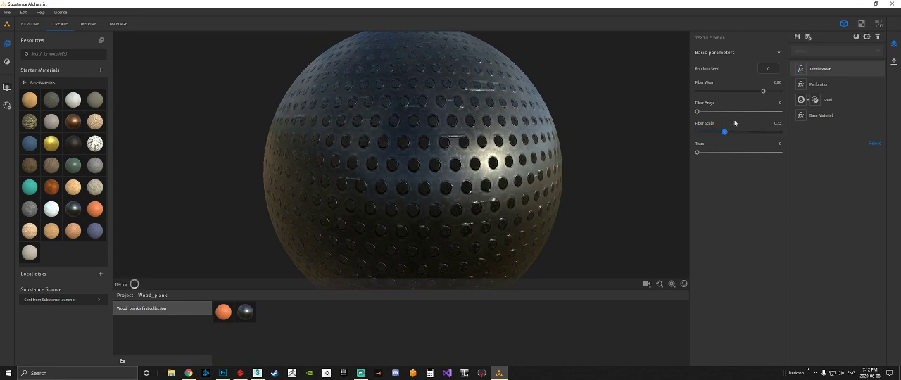
{"action": "mouse_move", "coordinate": [763, 92]}
{"action": "left_mouse_down"}
{"action": "mouse_move", "coordinate": [707, 92]}
{"action": "mouse_move", "coordinate": [780, 92]}
{"action": "left_mouse_up"}
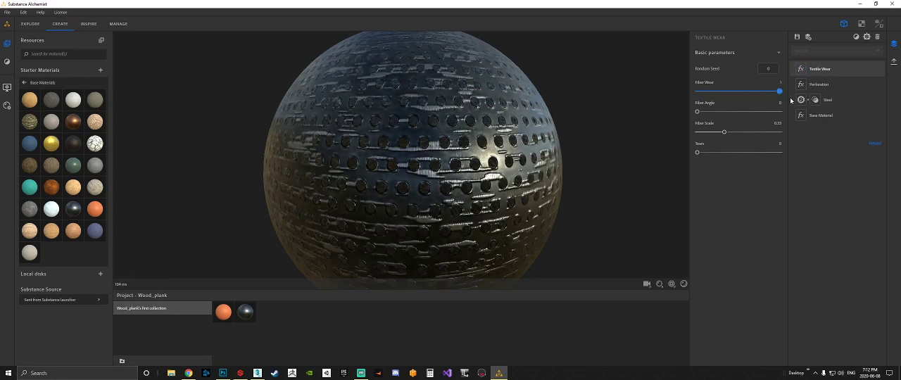
{"action": "left_click_drag", "start_coordinate": [780, 92], "coordinate": [742, 92]}
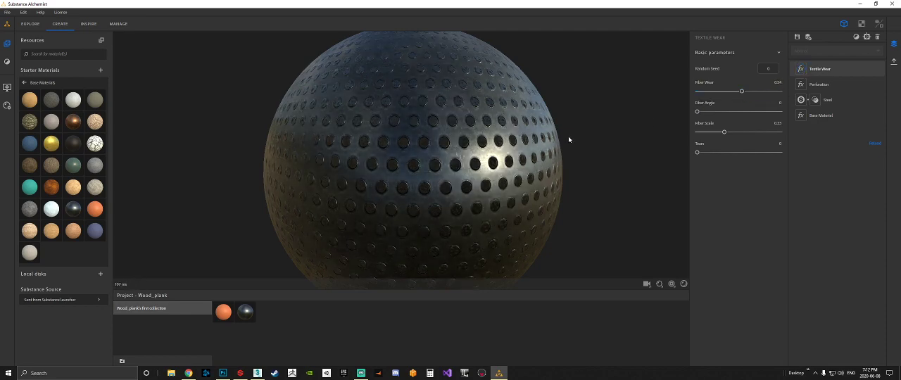
Compare the material with the Textile Wear layer hidden and shown.
{"action": "left_click", "coordinate": [879, 69]}
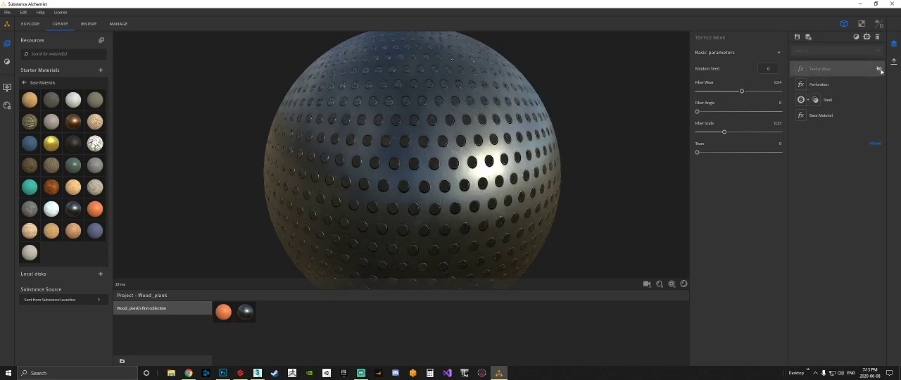
{"action": "left_click", "coordinate": [880, 69]}
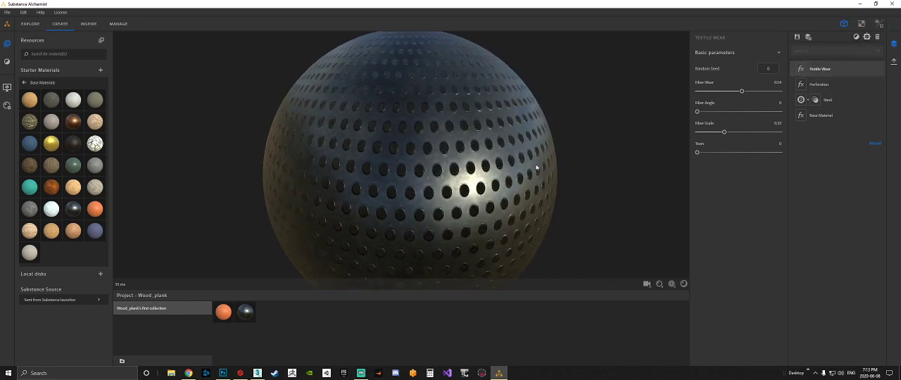
{"action": "left_click_drag", "start_coordinate": [536, 164], "coordinate": [578, 159]}
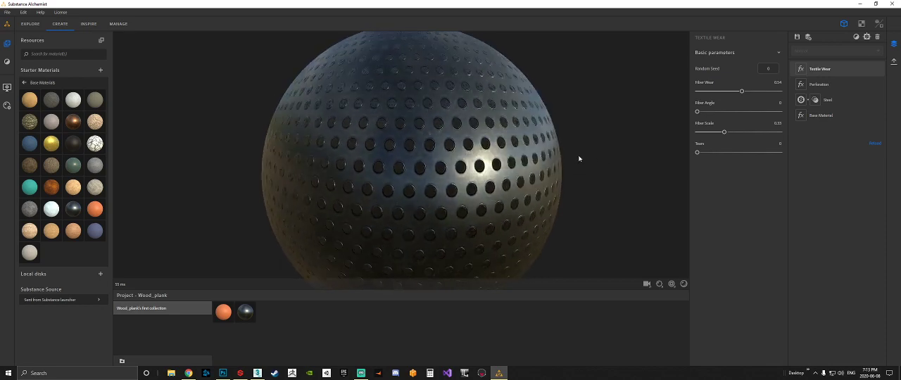
Add a Metal Finish filter and move it below the Textile Wear layer in the stack.
{"action": "left_click", "coordinate": [856, 37]}
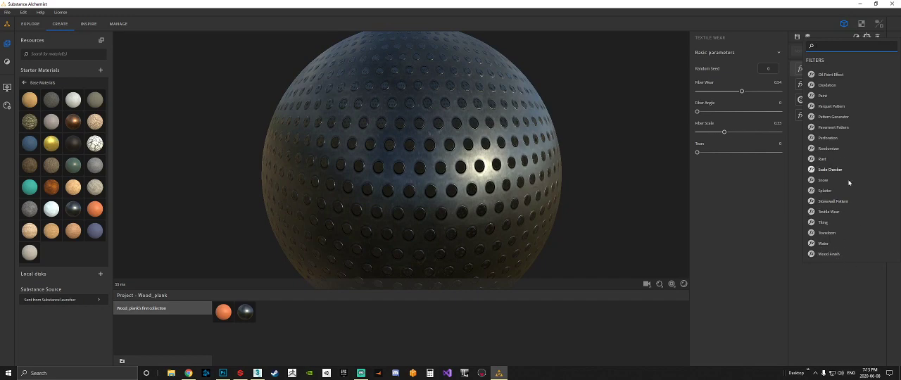
{"action": "scroll", "coordinate": [833, 147], "scroll_direction": "up", "scroll_amount": 2}
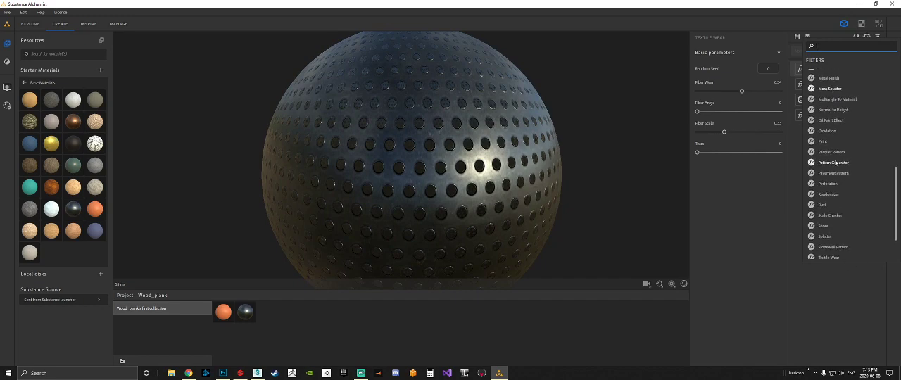
{"action": "scroll", "coordinate": [833, 143], "scroll_direction": "up", "scroll_amount": 2}
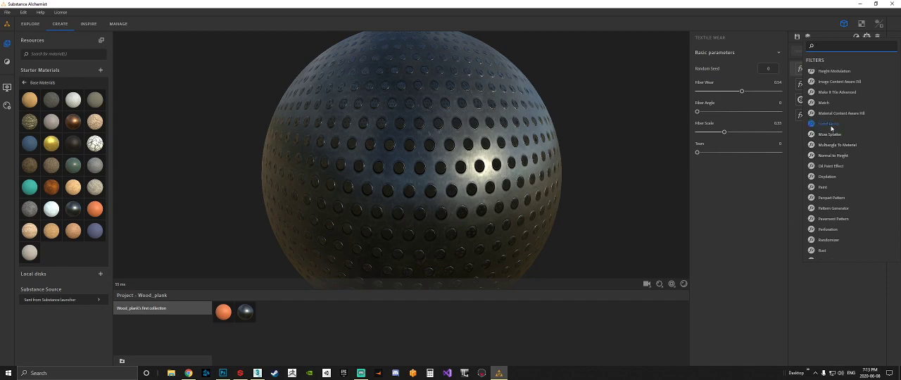
{"action": "left_click", "coordinate": [831, 124]}
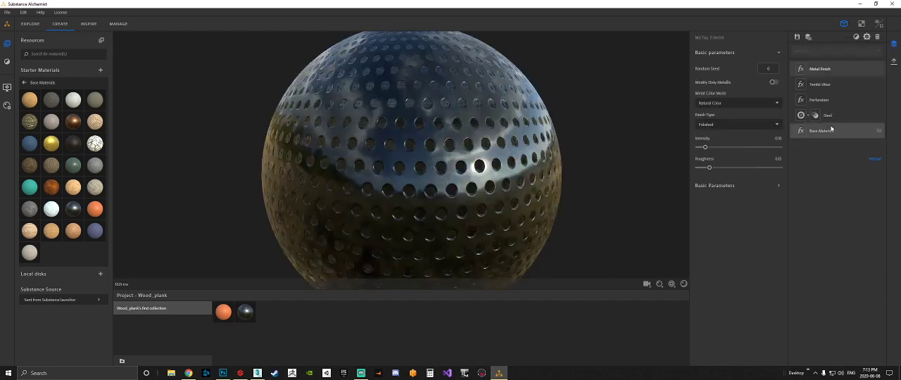
{"action": "left_click_drag", "start_coordinate": [817, 69], "coordinate": [833, 94]}
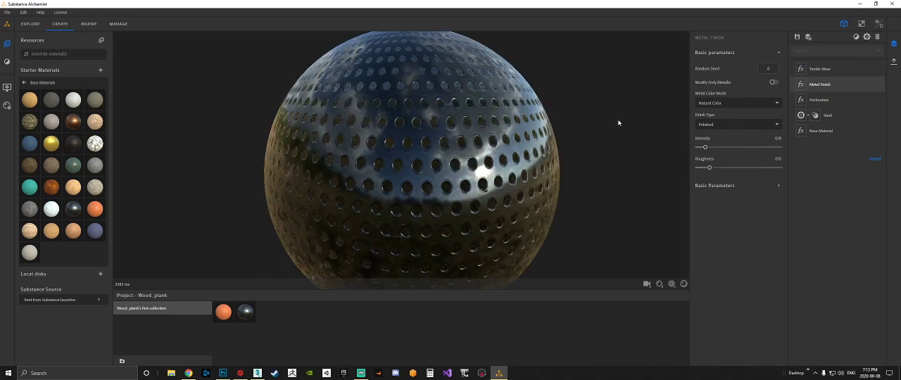
Set the Metal Finish filter's Roughness to 0.31.
{"action": "scroll", "coordinate": [505, 104], "scroll_direction": "up", "scroll_amount": 5}
{"action": "scroll", "coordinate": [505, 104], "scroll_direction": "down", "scroll_amount": 5}
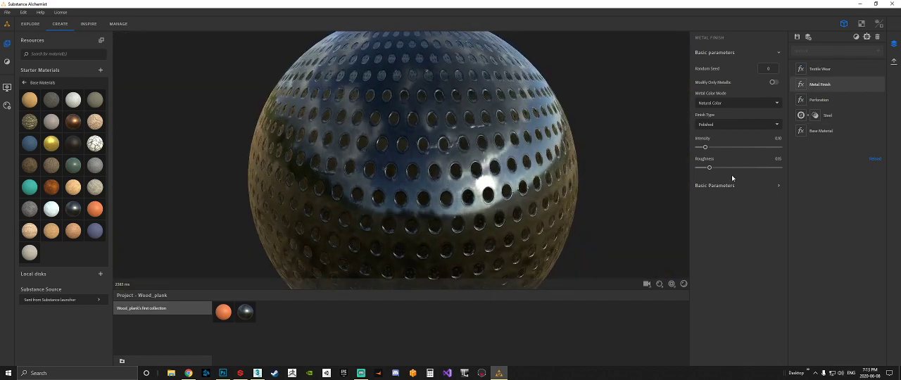
{"action": "left_click_drag", "start_coordinate": [710, 169], "coordinate": [723, 168]}
{"action": "left_click_drag", "start_coordinate": [612, 184], "coordinate": [625, 178]}
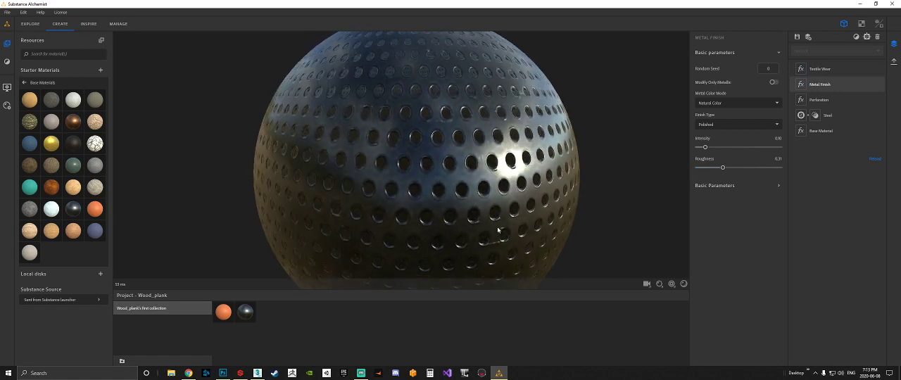
Add a Rust filter on top of the Textile Wear layer and inspect it around the perforations.
{"action": "left_click", "coordinate": [856, 39]}
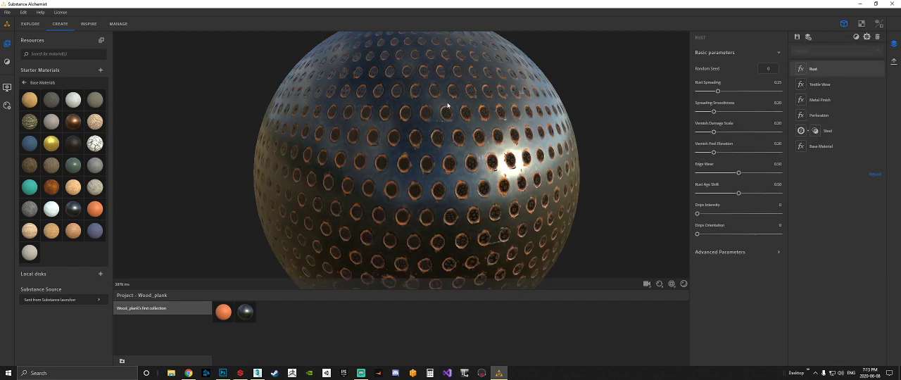
{"action": "left_click_drag", "start_coordinate": [459, 141], "coordinate": [452, 163]}
{"action": "scroll", "coordinate": [452, 163], "scroll_direction": "up", "scroll_amount": 5}
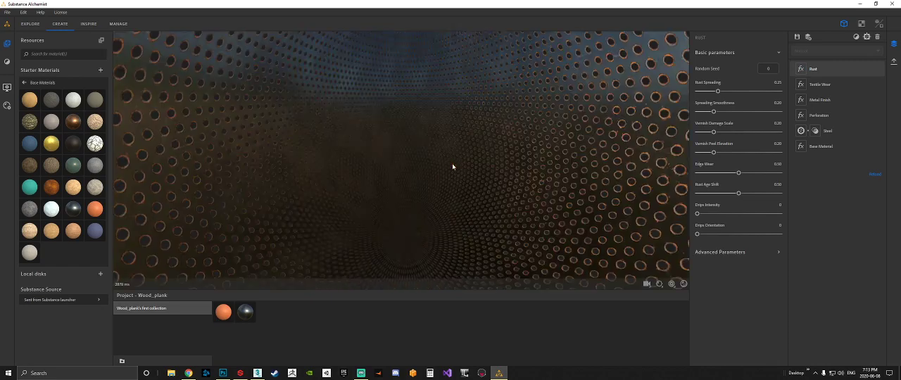
{"action": "scroll", "coordinate": [452, 165], "scroll_direction": "down", "scroll_amount": 3}
{"action": "scroll", "coordinate": [454, 144], "scroll_direction": "down", "scroll_amount": 4}
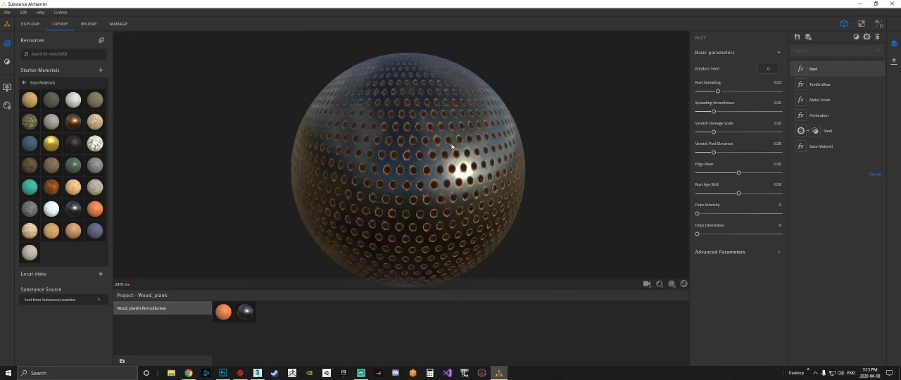
{"action": "left_click_drag", "start_coordinate": [416, 143], "coordinate": [451, 147]}
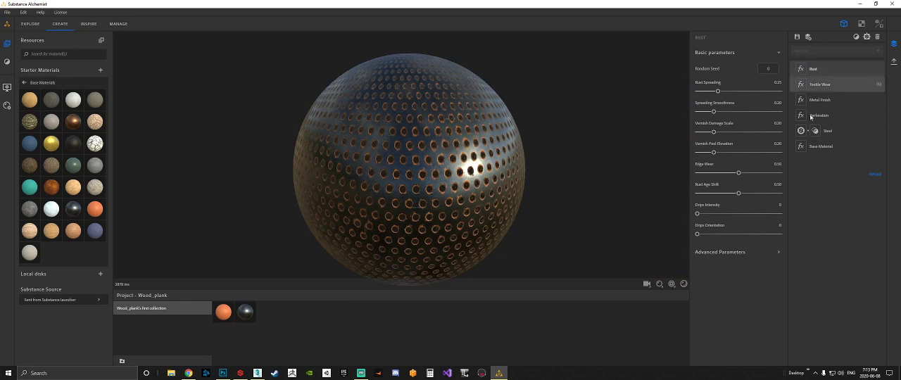
Enable the Rust filter's advanced parameters and set its blending Base Color Intensity to 0.34.
{"action": "left_click", "coordinate": [779, 252]}
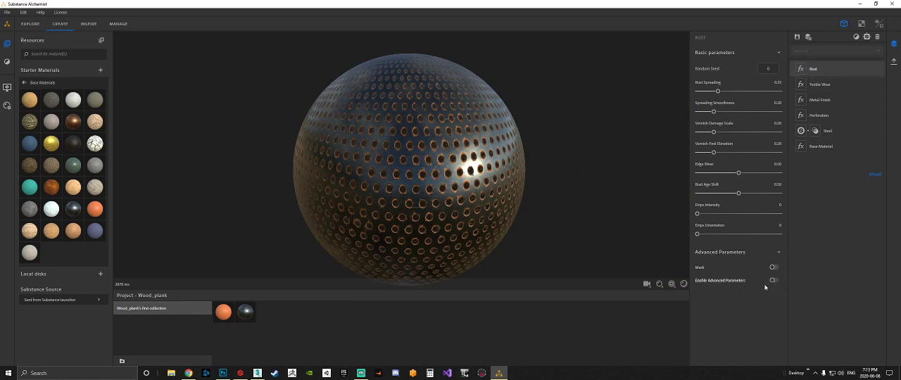
{"action": "left_click", "coordinate": [772, 281]}
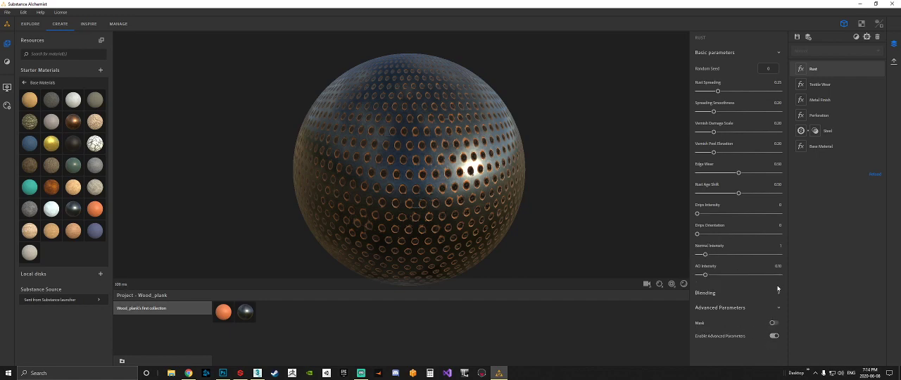
{"action": "left_click", "coordinate": [778, 293]}
{"action": "scroll", "coordinate": [754, 286], "scroll_direction": "down", "scroll_amount": 2}
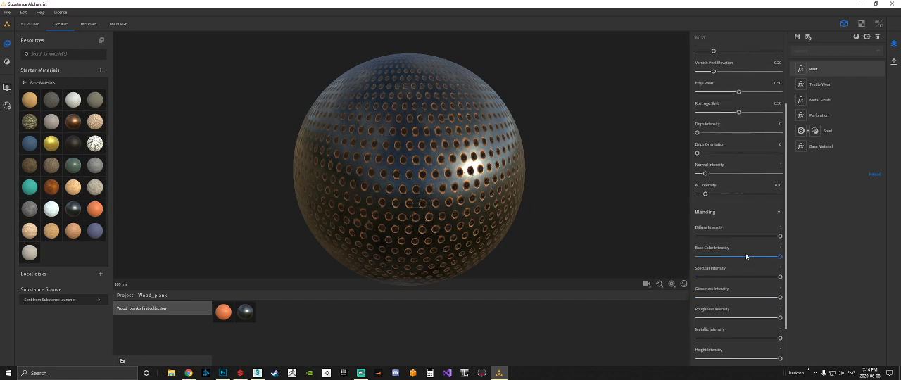
{"action": "left_click_drag", "start_coordinate": [780, 256], "coordinate": [725, 257]}
{"action": "scroll", "coordinate": [471, 187], "scroll_direction": "up", "scroll_amount": 5}
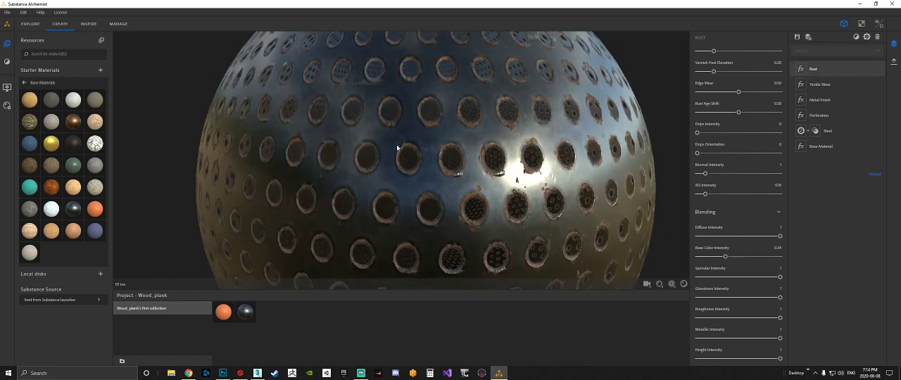
{"action": "scroll", "coordinate": [551, 202], "scroll_direction": "down", "scroll_amount": 5}
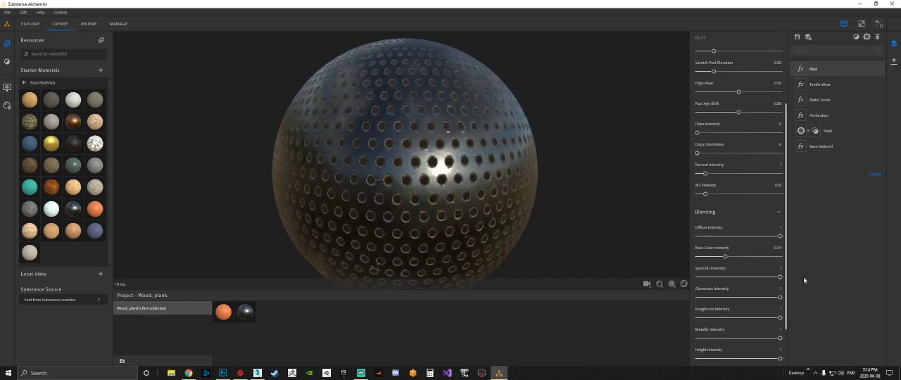
Set the Rust filter's Metallic Intensity to 0.63 and inspect the rusted hole edges up close.
{"action": "scroll", "coordinate": [761, 296], "scroll_direction": "down", "scroll_amount": 2}
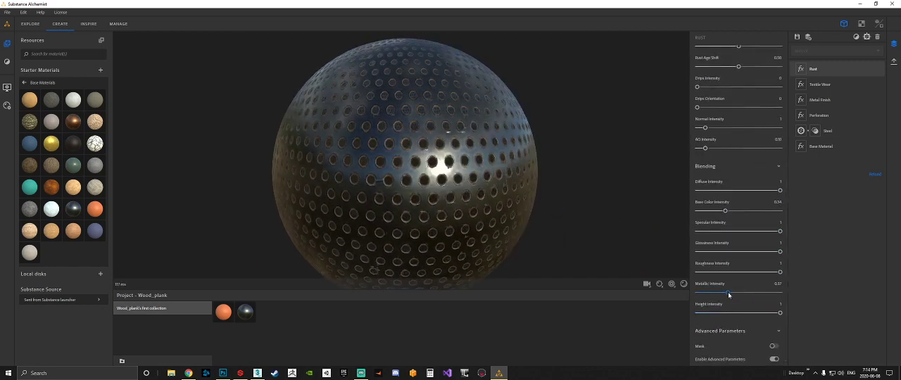
{"action": "left_click_drag", "start_coordinate": [730, 294], "coordinate": [749, 293]}
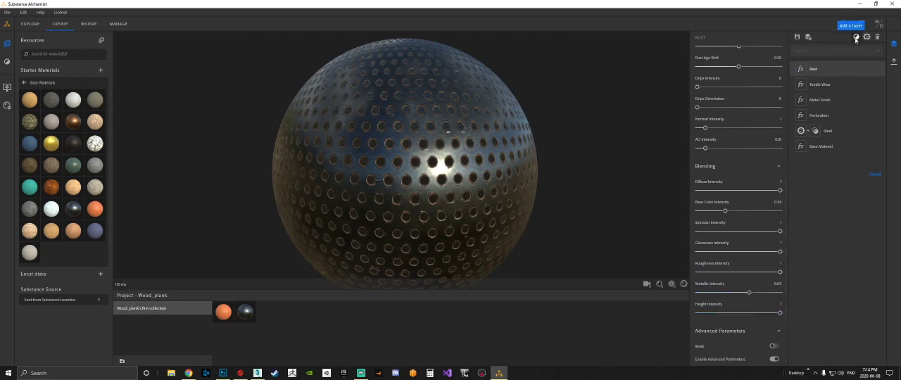
{"action": "left_click_drag", "start_coordinate": [475, 133], "coordinate": [473, 146]}
{"action": "left_click_drag", "start_coordinate": [420, 119], "coordinate": [451, 170]}
{"action": "scroll", "coordinate": [450, 170], "scroll_direction": "up", "scroll_amount": 5}
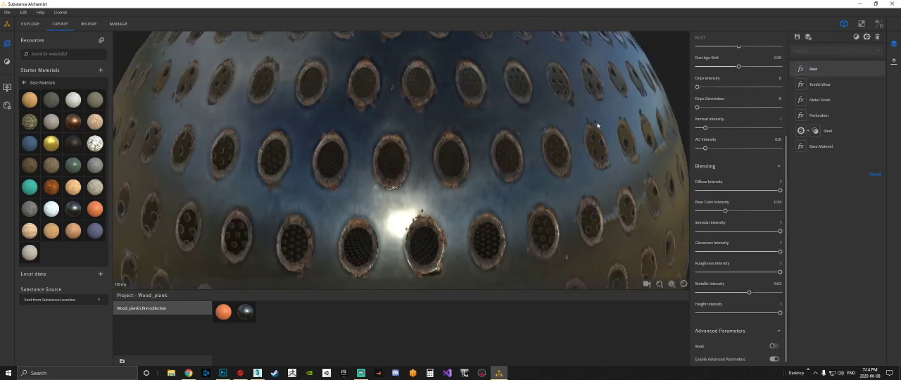
Add an Oxydation filter above the Rust layer and inspect its effect on the sphere.
{"action": "left_click", "coordinate": [857, 37]}
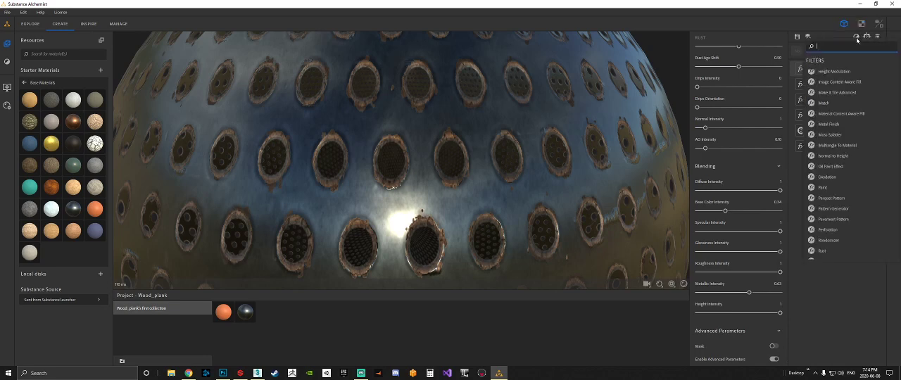
{"action": "left_click", "coordinate": [849, 179]}
{"action": "scroll", "coordinate": [451, 175], "scroll_direction": "down", "scroll_amount": 5}
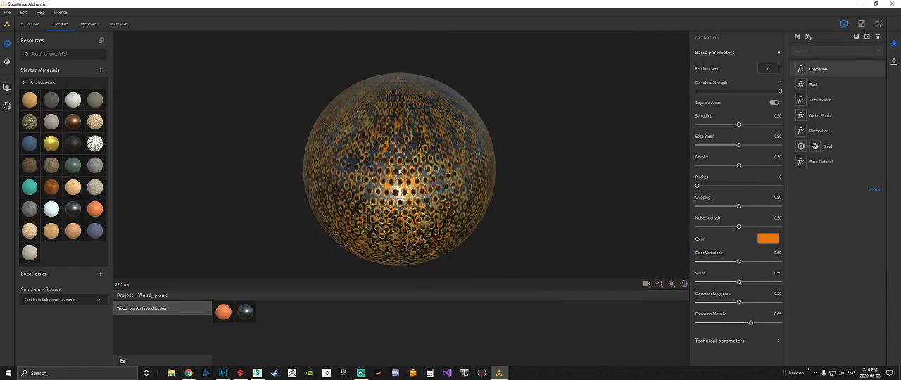
{"action": "scroll", "coordinate": [400, 173], "scroll_direction": "up", "scroll_amount": 7}
{"action": "scroll", "coordinate": [407, 172], "scroll_direction": "down", "scroll_amount": 4}
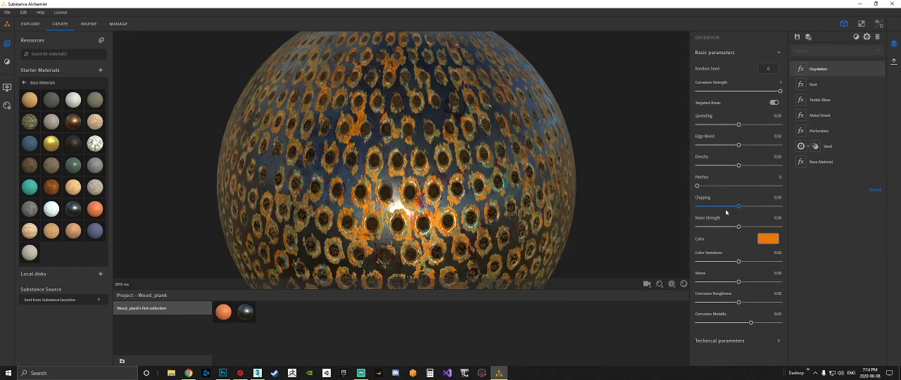
Set the Oxydation filter's Edge Bleed to 0.08, Curvature Strength to 0.06 and Spreading to 0.02.
{"action": "left_click_drag", "start_coordinate": [739, 146], "coordinate": [704, 145]}
{"action": "left_click_drag", "start_coordinate": [778, 93], "coordinate": [701, 92]}
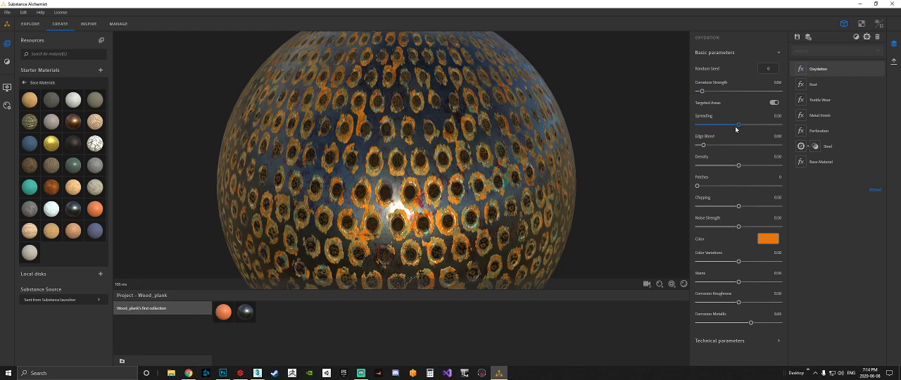
{"action": "left_click_drag", "start_coordinate": [738, 126], "coordinate": [694, 126]}
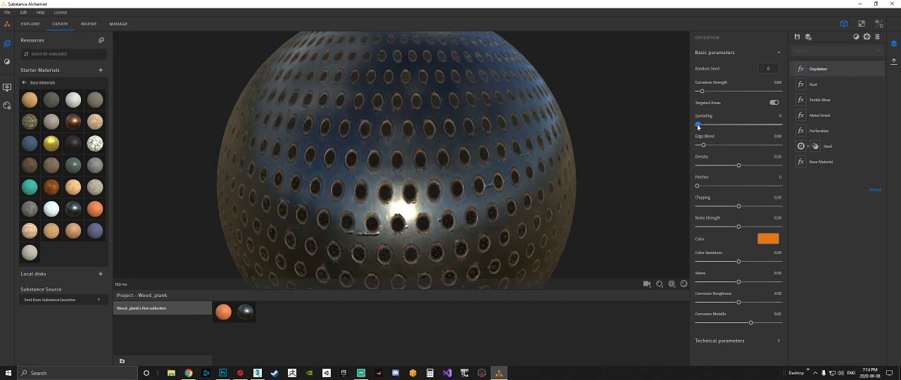
{"action": "left_click_drag", "start_coordinate": [698, 126], "coordinate": [699, 125]}
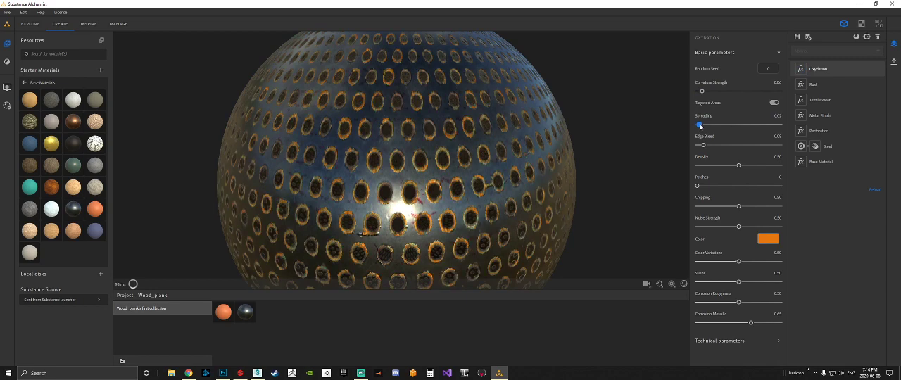
Change the Oxydation color to a pale pink and lower the filter's Luminosity in the technical parameters.
{"action": "left_click", "coordinate": [772, 241]}
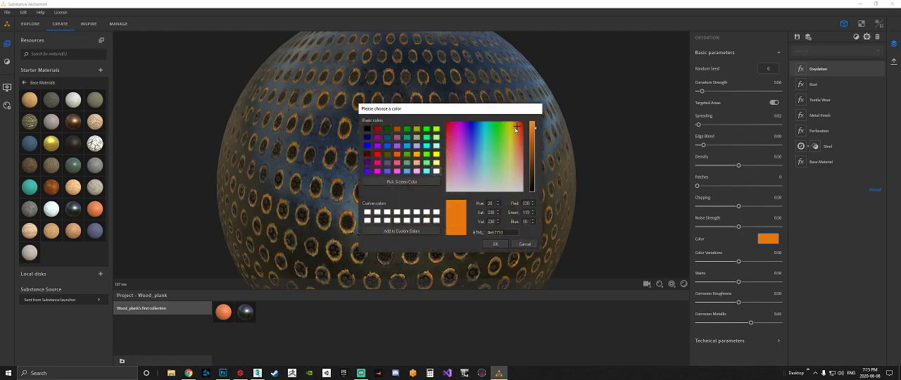
{"action": "mouse_move", "coordinate": [517, 127]}
{"action": "left_mouse_down"}
{"action": "mouse_move", "coordinate": [503, 164]}
{"action": "mouse_move", "coordinate": [458, 192]}
{"action": "mouse_move", "coordinate": [443, 156]}
{"action": "mouse_move", "coordinate": [443, 187]}
{"action": "left_mouse_up"}
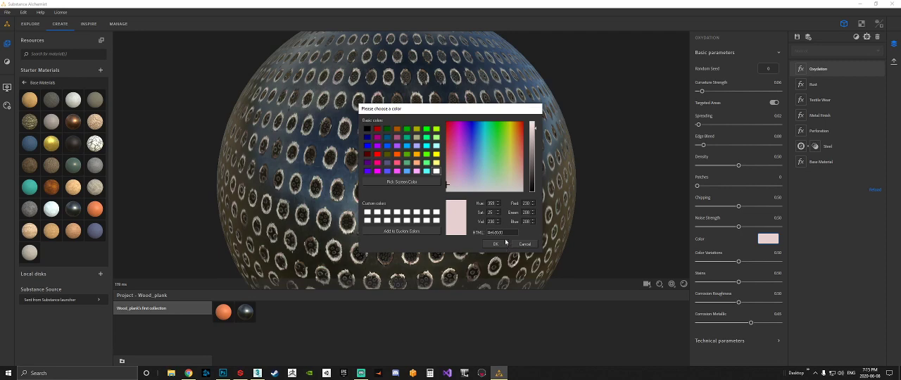
{"action": "left_click", "coordinate": [503, 244]}
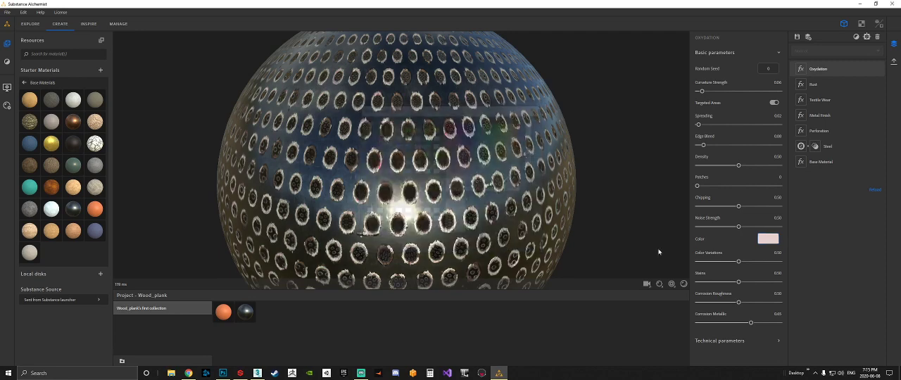
{"action": "left_click", "coordinate": [778, 339]}
{"action": "scroll", "coordinate": [775, 331], "scroll_direction": "down", "scroll_amount": 3}
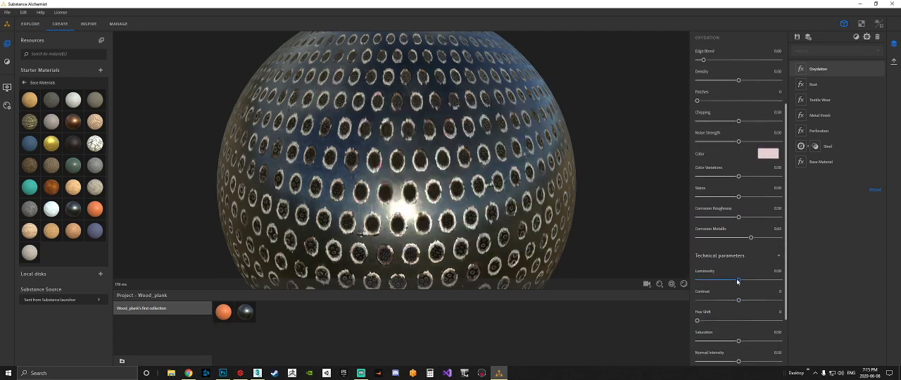
{"action": "left_click_drag", "start_coordinate": [739, 281], "coordinate": [712, 280]}
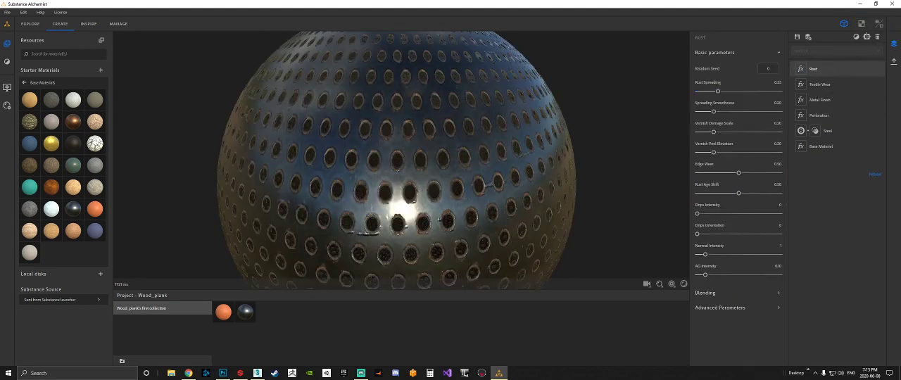
Add a Dirt filter above the Rust layer and reduce its Quantity to 0.13.
{"action": "left_click", "coordinate": [867, 36]}
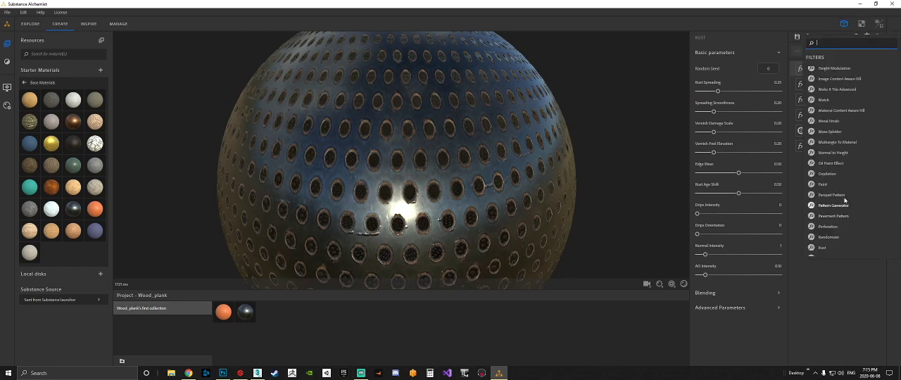
{"action": "scroll", "coordinate": [836, 182], "scroll_direction": "up", "scroll_amount": 3}
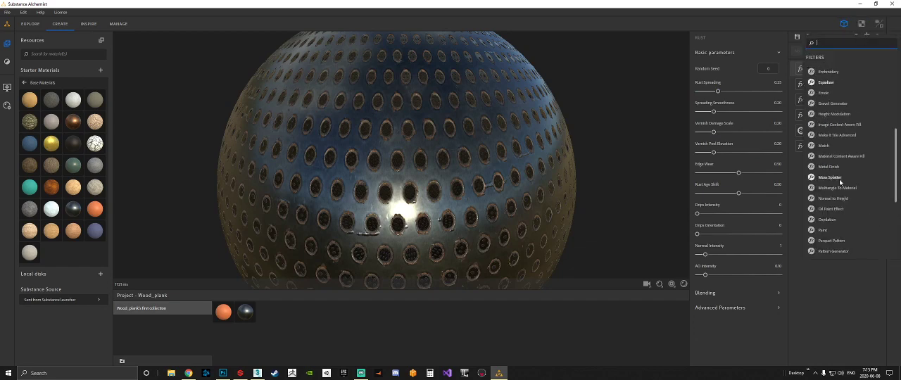
{"action": "scroll", "coordinate": [840, 181], "scroll_direction": "up", "scroll_amount": 5}
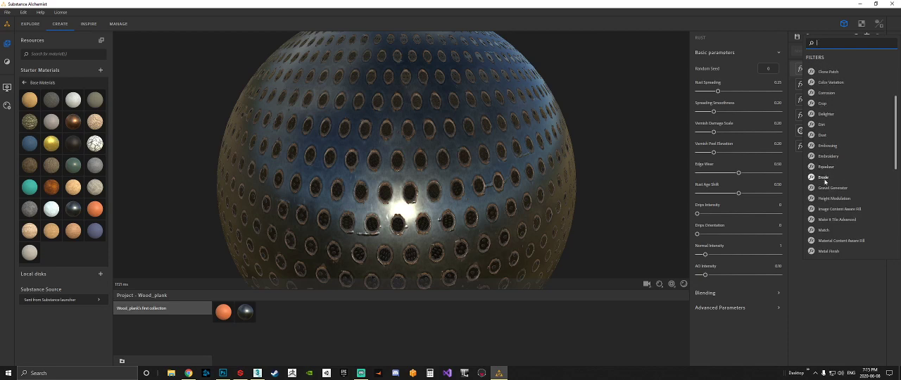
{"action": "left_click", "coordinate": [819, 130]}
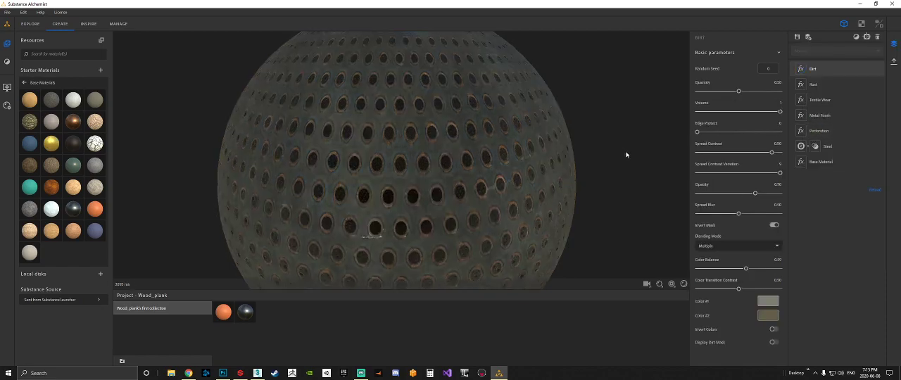
{"action": "left_click_drag", "start_coordinate": [736, 92], "coordinate": [708, 91]}
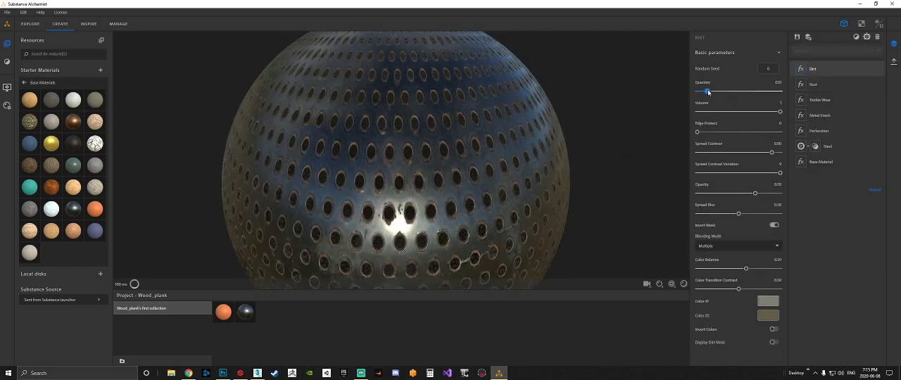
{"action": "left_click_drag", "start_coordinate": [548, 141], "coordinate": [522, 144]}
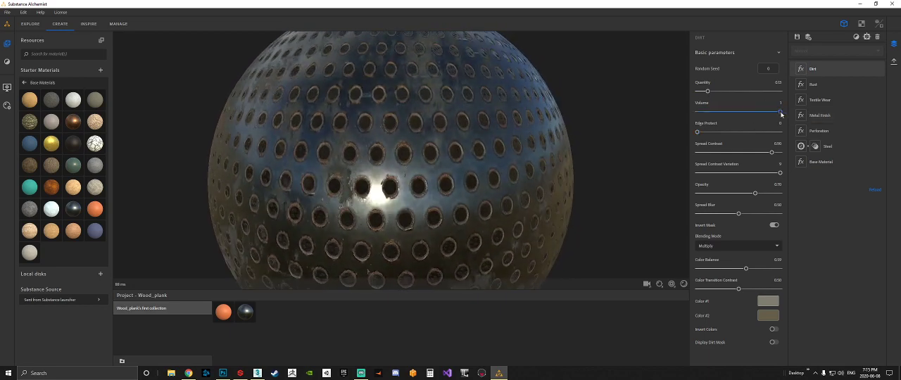
Set the Dirt filter's Volume to 0.66, Edge Protect to 0.22 and Spread Blur to 0.21.
{"action": "left_click_drag", "start_coordinate": [781, 113], "coordinate": [752, 112]}
{"action": "left_click_drag", "start_coordinate": [707, 133], "coordinate": [717, 134]}
{"action": "scroll", "coordinate": [560, 227], "scroll_direction": "down", "scroll_amount": 4}
{"action": "mouse_move", "coordinate": [503, 207]}
{"action": "left_mouse_down"}
{"action": "mouse_move", "coordinate": [510, 187]}
{"action": "mouse_move", "coordinate": [511, 196]}
{"action": "left_mouse_up"}
{"action": "left_click_drag", "start_coordinate": [739, 216], "coordinate": [714, 215]}
{"action": "left_click_drag", "start_coordinate": [563, 199], "coordinate": [576, 188]}
Set the Rust layer's Base Color Intensity to 0.18 and its Diffuse Intensity to 0.94.
{"action": "left_click", "coordinate": [824, 86]}
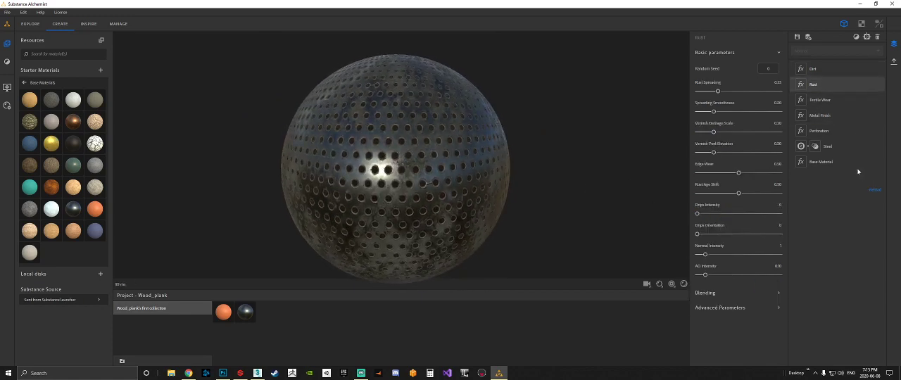
{"action": "left_click", "coordinate": [778, 293]}
{"action": "scroll", "coordinate": [781, 302], "scroll_direction": "down", "scroll_amount": 1}
{"action": "left_click_drag", "start_coordinate": [726, 292], "coordinate": [713, 292]}
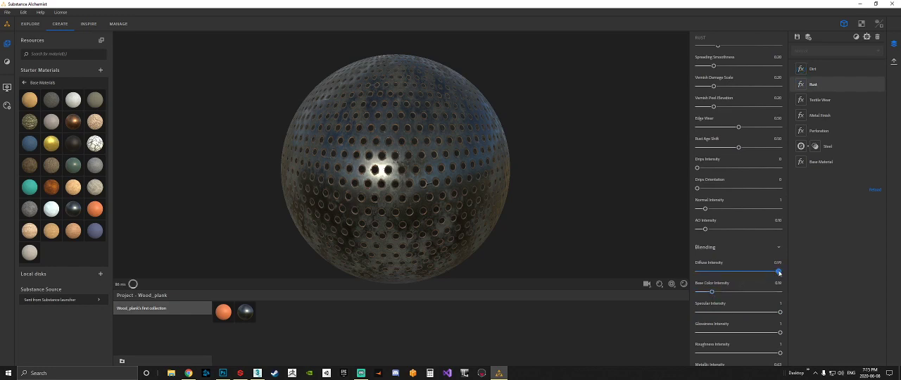
{"action": "left_click_drag", "start_coordinate": [779, 272], "coordinate": [775, 272]}
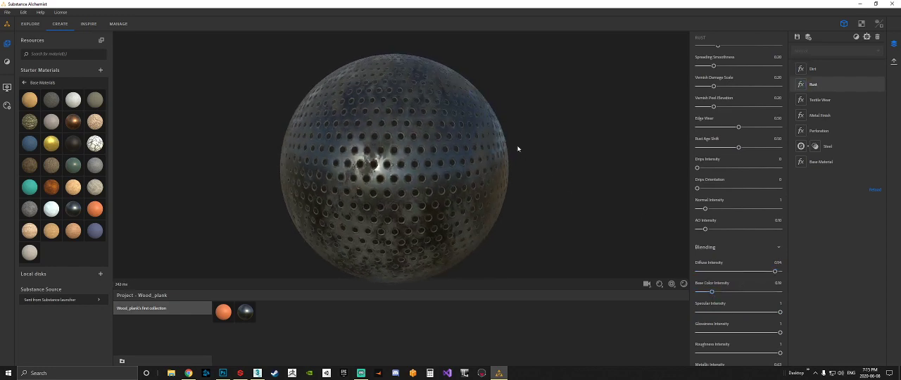
Try the Add blending mode on the Dirt filter and return it to Multiply.
{"action": "left_click", "coordinate": [816, 69]}
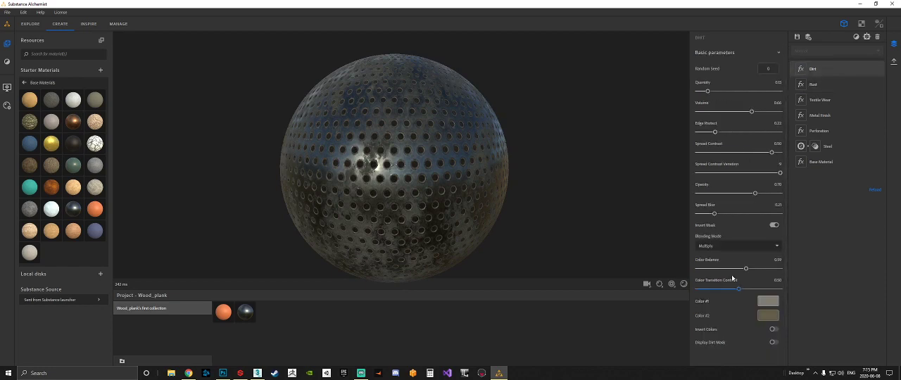
{"action": "left_click", "coordinate": [737, 246]}
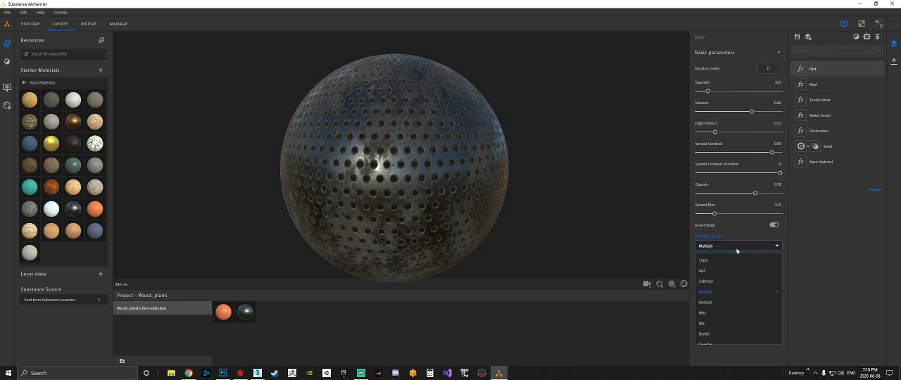
{"action": "left_click", "coordinate": [706, 270]}
{"action": "left_click", "coordinate": [732, 246]}
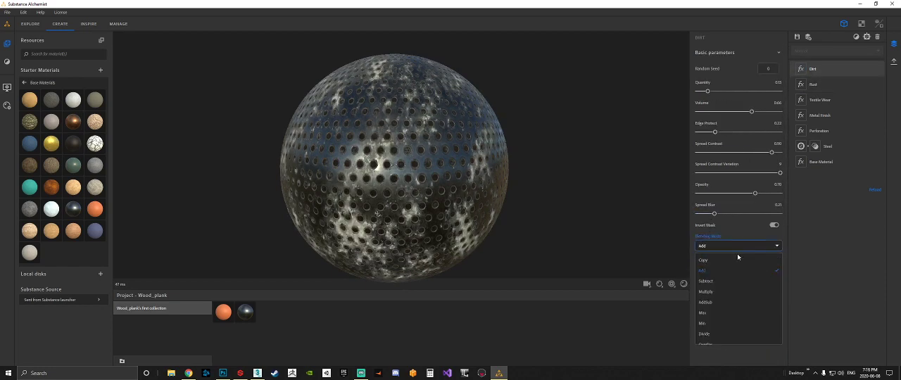
{"action": "left_click", "coordinate": [713, 301]}
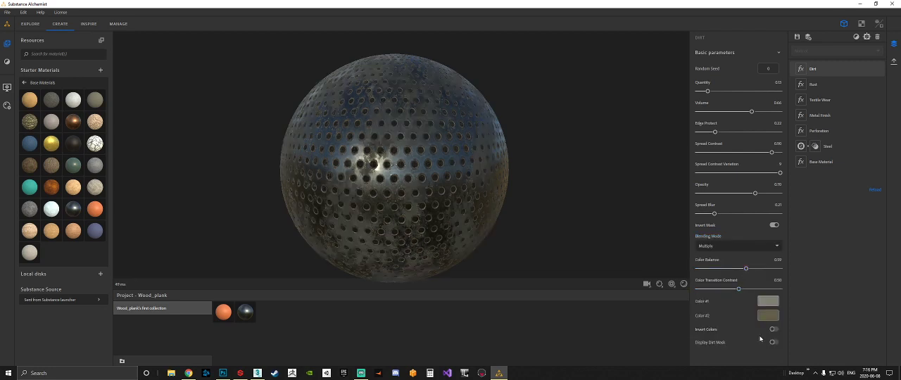
Add a Corrosion filter above the Dirt layer and reduce its Perforation Level to 0.12.
{"action": "left_click", "coordinate": [857, 38]}
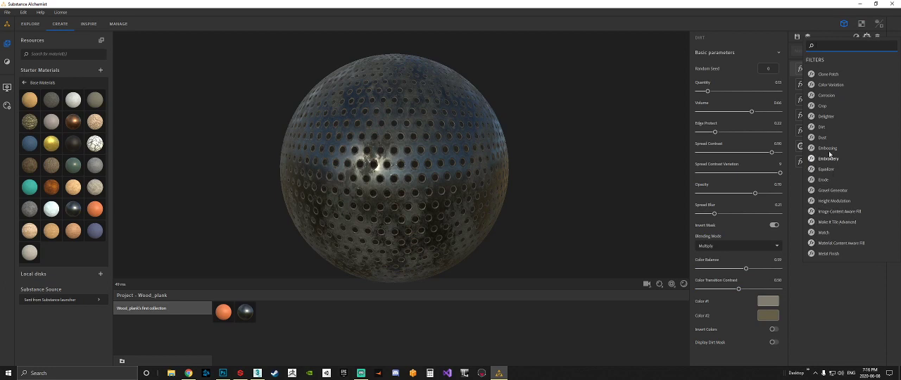
{"action": "left_click", "coordinate": [832, 98]}
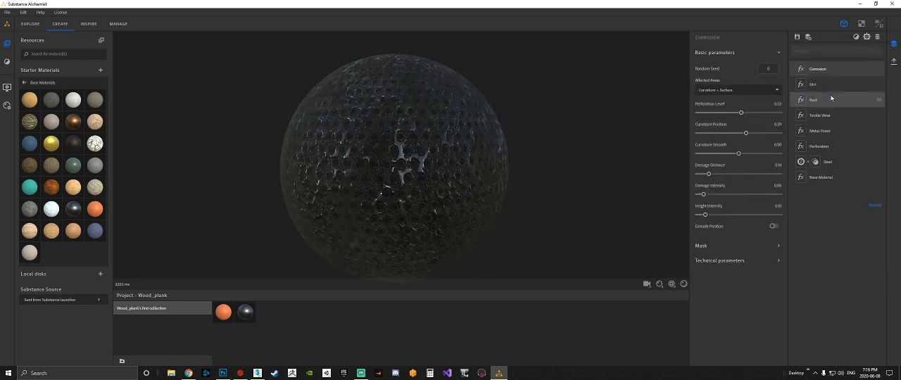
{"action": "scroll", "coordinate": [464, 135], "scroll_direction": "up", "scroll_amount": 3}
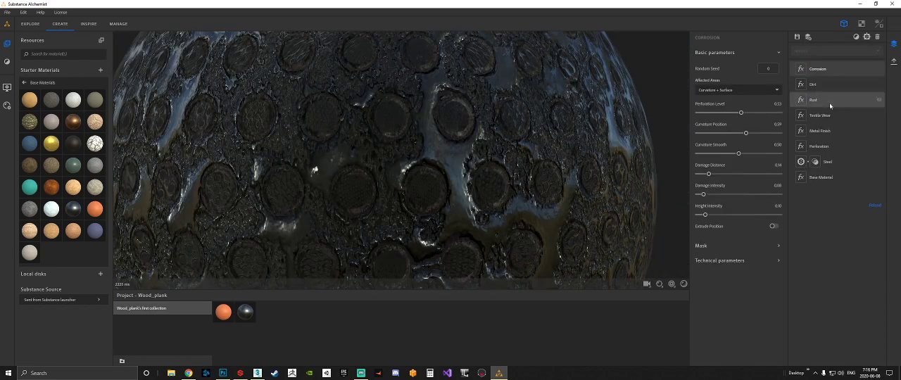
{"action": "left_click_drag", "start_coordinate": [741, 113], "coordinate": [707, 113]}
{"action": "scroll", "coordinate": [575, 140], "scroll_direction": "down", "scroll_amount": 5}
{"action": "scroll", "coordinate": [433, 156], "scroll_direction": "up", "scroll_amount": 5}
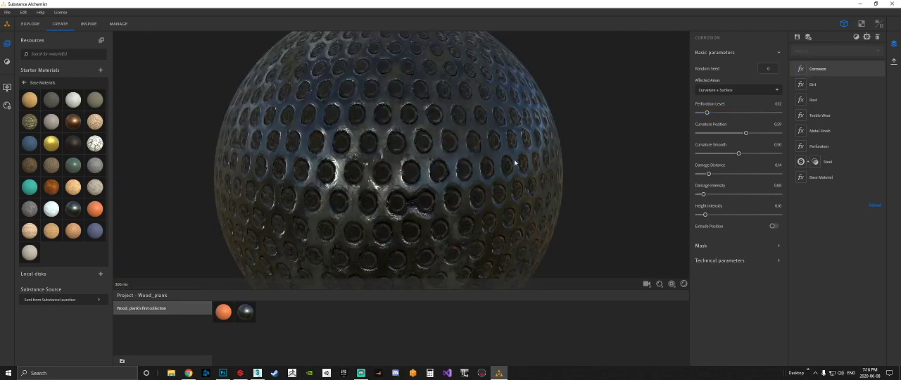
Set the Corrosion filter's Curvature Position to 0.67 and its Perforation Level to 0.07.
{"action": "left_click_drag", "start_coordinate": [515, 163], "coordinate": [475, 188]}
{"action": "scroll", "coordinate": [492, 155], "scroll_direction": "up", "scroll_amount": 2}
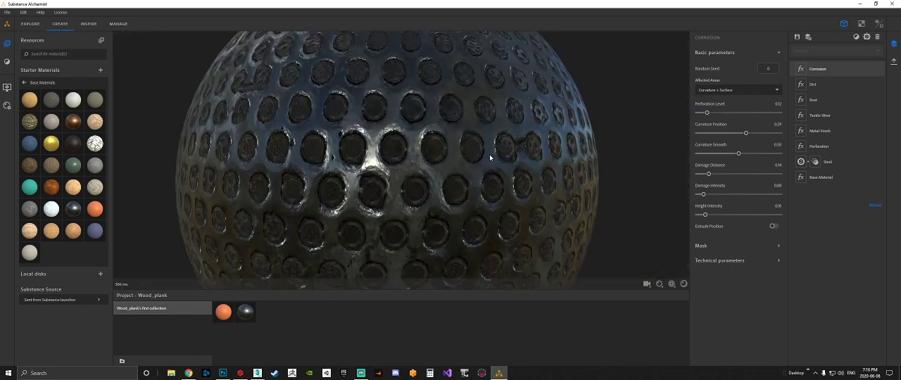
{"action": "left_click_drag", "start_coordinate": [508, 151], "coordinate": [490, 157]}
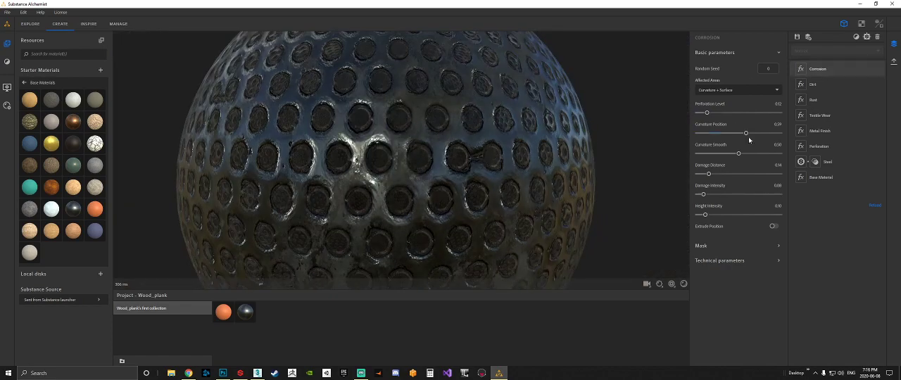
{"action": "mouse_move", "coordinate": [747, 134]}
{"action": "left_mouse_down"}
{"action": "mouse_move", "coordinate": [712, 134]}
{"action": "mouse_move", "coordinate": [753, 134]}
{"action": "left_mouse_up"}
{"action": "left_click_drag", "start_coordinate": [707, 113], "coordinate": [702, 113]}
Reduce the Corrosion filter's Normal Intensity to 0.16 in the technical parameters.
{"action": "left_click", "coordinate": [723, 260]}
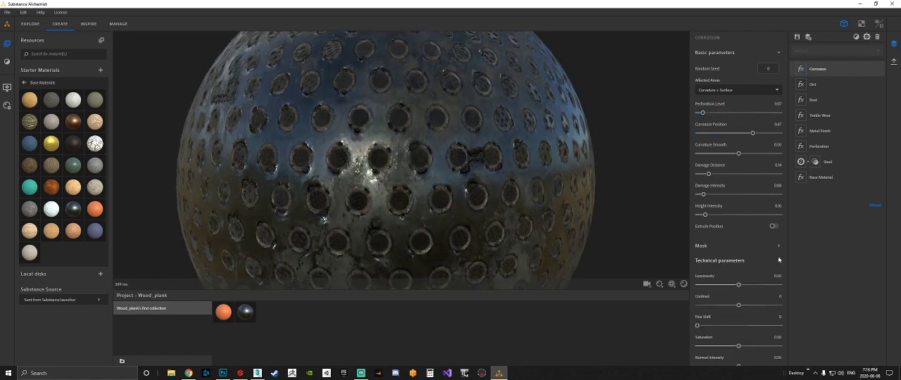
{"action": "scroll", "coordinate": [724, 259], "scroll_direction": "down", "scroll_amount": 3}
{"action": "left_click_drag", "start_coordinate": [737, 296], "coordinate": [711, 297]}
{"action": "left_click_drag", "start_coordinate": [515, 193], "coordinate": [536, 195]}
{"action": "scroll", "coordinate": [528, 219], "scroll_direction": "up", "scroll_amount": 1}
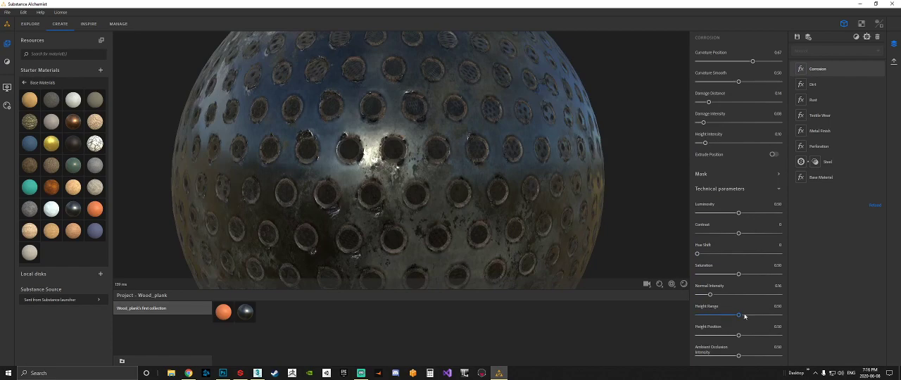
Set the Corrosion filter's Height Range to 0.60 and its Normal Intensity to 0.28.
{"action": "left_click_drag", "start_coordinate": [745, 316], "coordinate": [746, 316]}
{"action": "left_click_drag", "start_coordinate": [715, 297], "coordinate": [721, 297]}
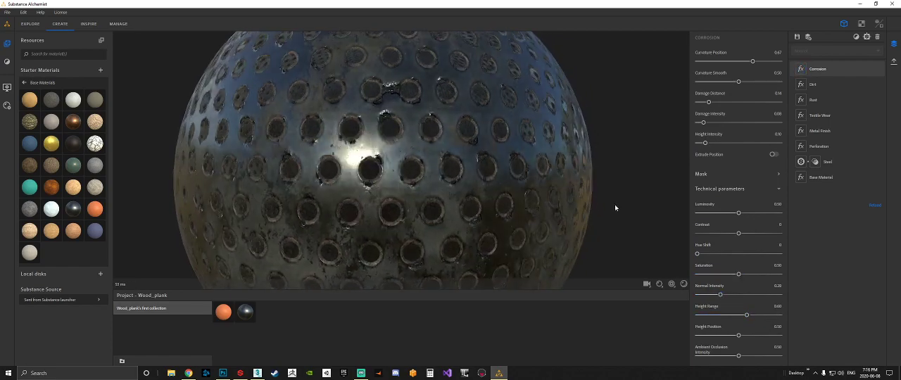
{"action": "left_click_drag", "start_coordinate": [616, 208], "coordinate": [608, 207]}
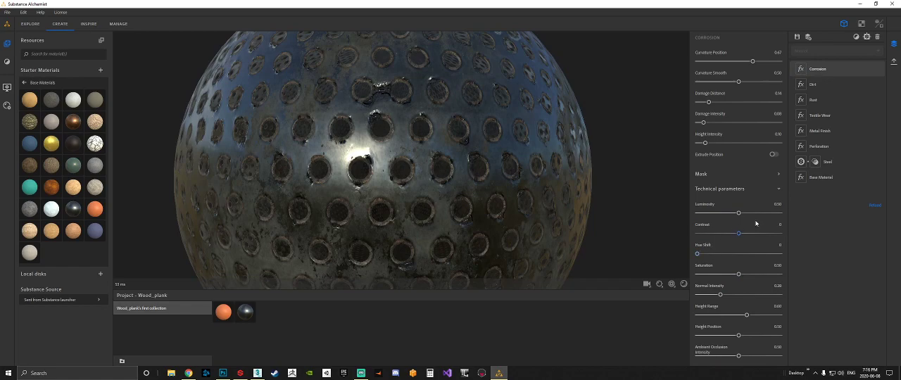
Raise the Corrosion filter's Damage Intensity to 0.32.
{"action": "left_click_drag", "start_coordinate": [710, 123], "coordinate": [724, 123]}
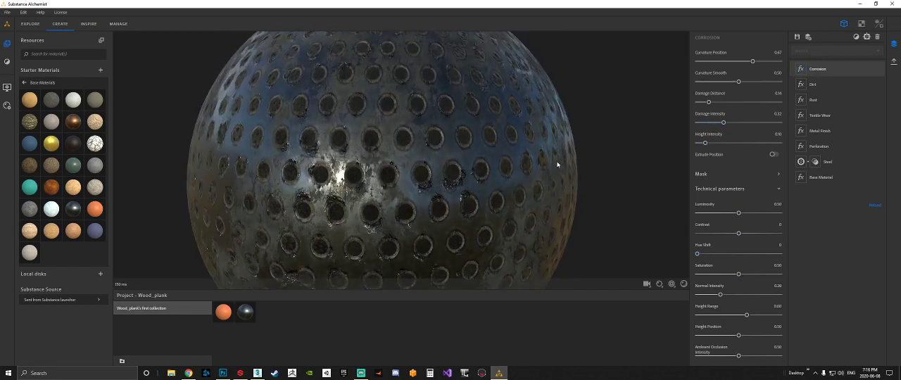
{"action": "scroll", "coordinate": [555, 161], "scroll_direction": "down", "scroll_amount": 5}
{"action": "left_click_drag", "start_coordinate": [496, 163], "coordinate": [724, 143]}
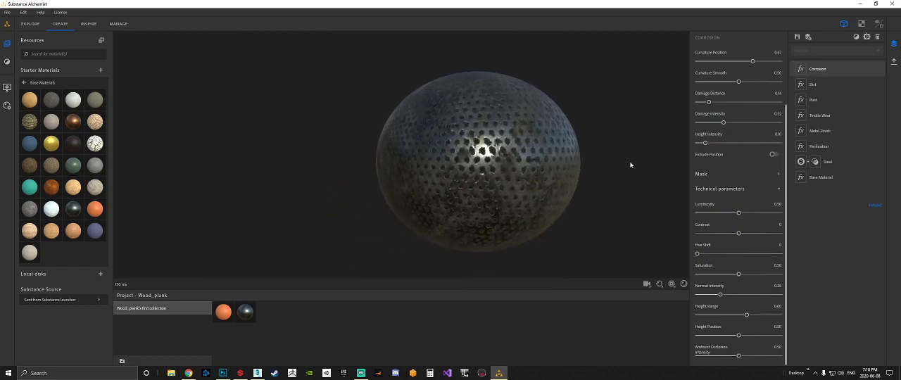
{"action": "scroll", "coordinate": [597, 162], "scroll_direction": "up", "scroll_amount": 5}
{"action": "middle_click_drag", "start_coordinate": [574, 157], "coordinate": [404, 143]}
{"action": "scroll", "coordinate": [406, 143], "scroll_direction": "down", "scroll_amount": 5}
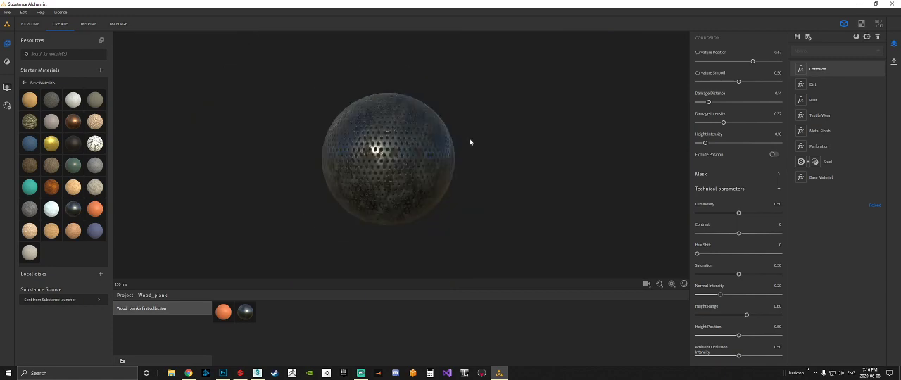
{"action": "left_click_drag", "start_coordinate": [469, 143], "coordinate": [489, 147]}
Start exporting the current material view and name the export Metal_Holes.
{"action": "left_click", "coordinate": [893, 62]}
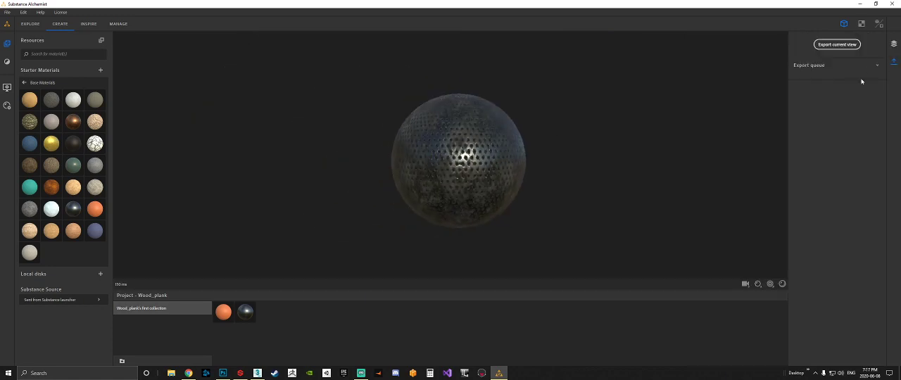
{"action": "left_click", "coordinate": [893, 62]}
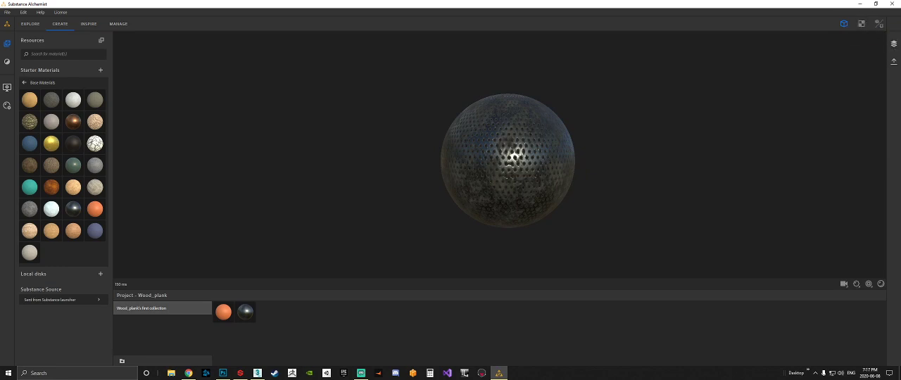
{"action": "left_click", "coordinate": [894, 62]}
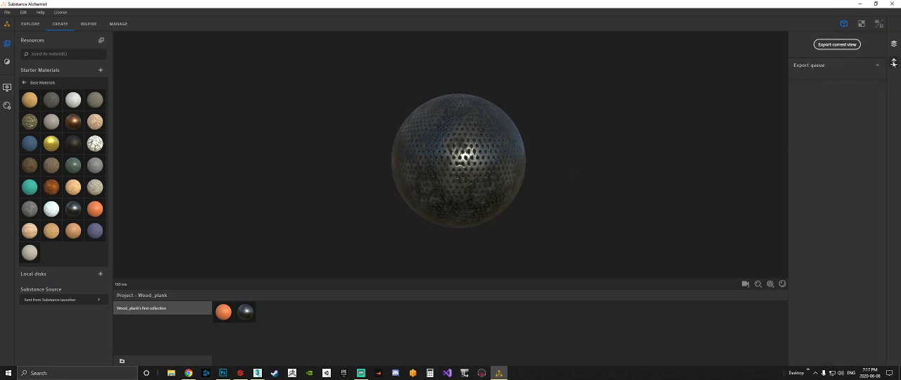
{"action": "left_click", "coordinate": [839, 45]}
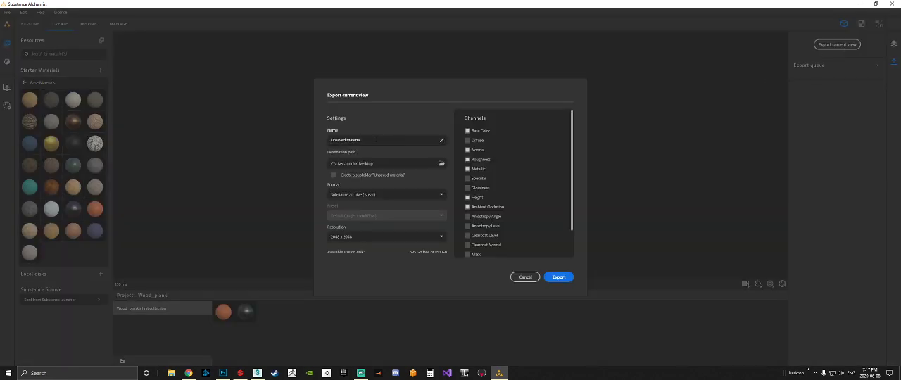
{"action": "type", "text": "Metal_Holes"}
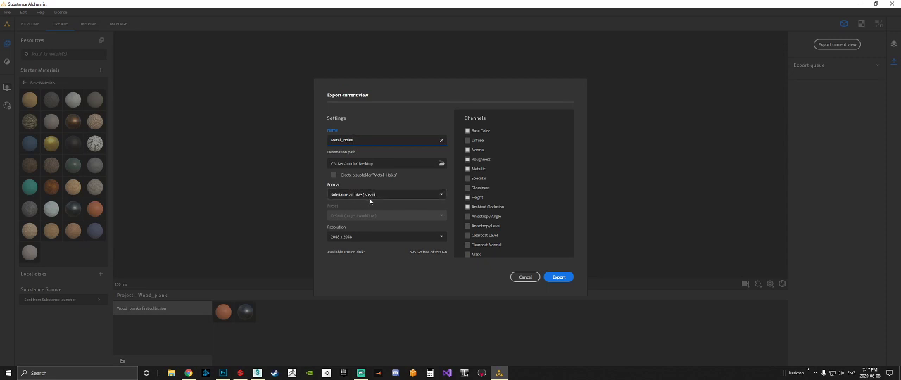
Choose a 2048 x 2048 resolution, review the channels and export the material as a Substance archive (.sbsar).
{"action": "left_click", "coordinate": [352, 238]}
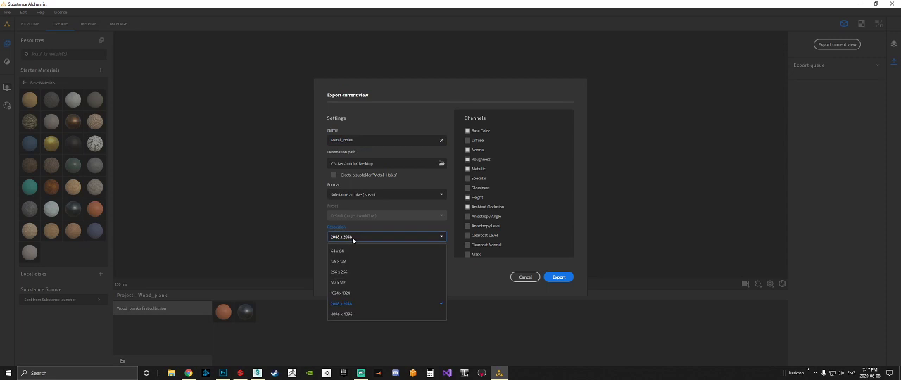
{"action": "left_click", "coordinate": [350, 304]}
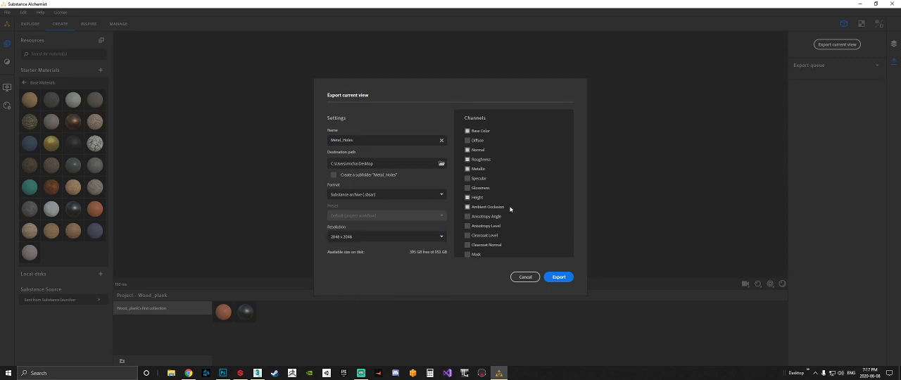
{"action": "scroll", "coordinate": [510, 211], "scroll_direction": "down", "scroll_amount": 3}
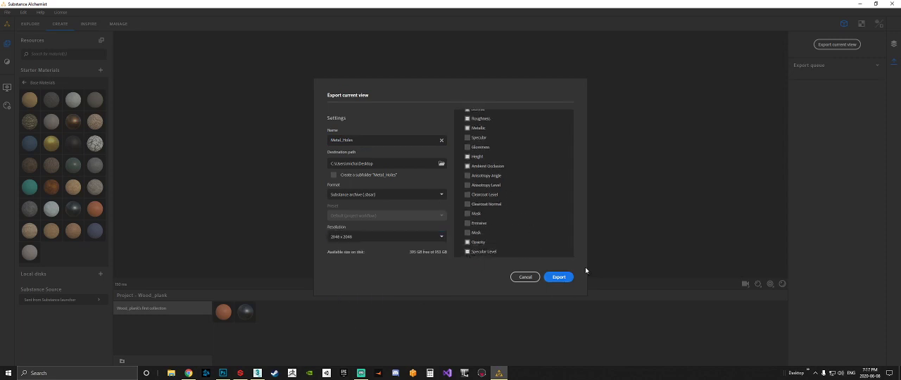
{"action": "left_click", "coordinate": [558, 278]}
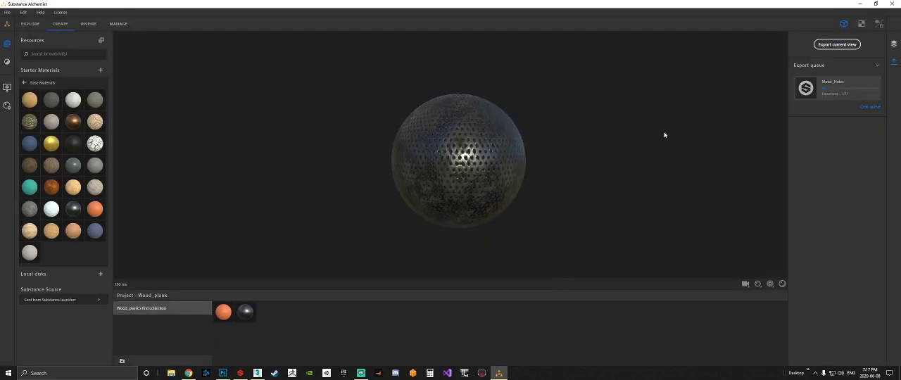
Launch Substance Painter from the Substance launcher and minimize the launcher.
{"action": "left_click", "coordinate": [861, 4]}
{"action": "left_click", "coordinate": [240, 373]}
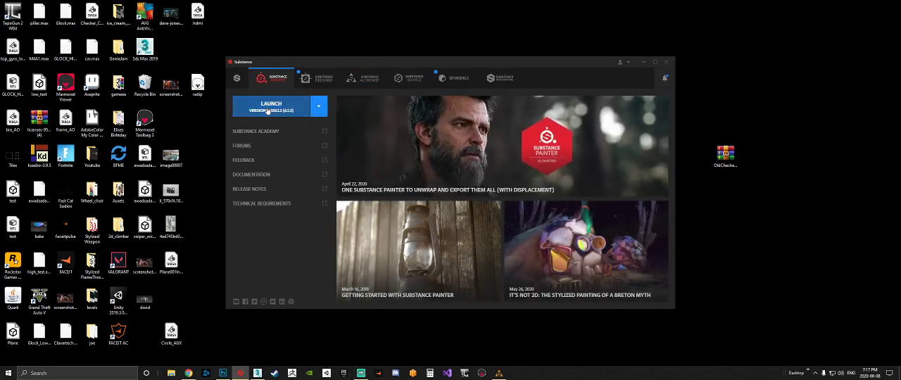
{"action": "left_click", "coordinate": [643, 62]}
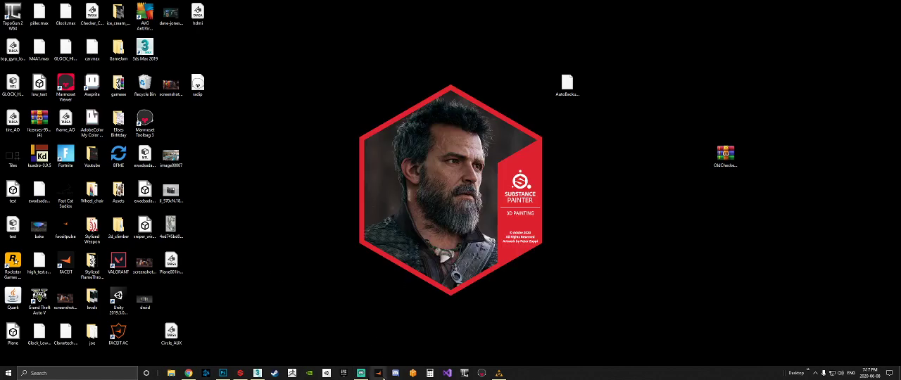
Return to Substance Alchemist and check the export progress and the corroded holes on the sphere up close.
{"action": "left_click", "coordinate": [499, 373]}
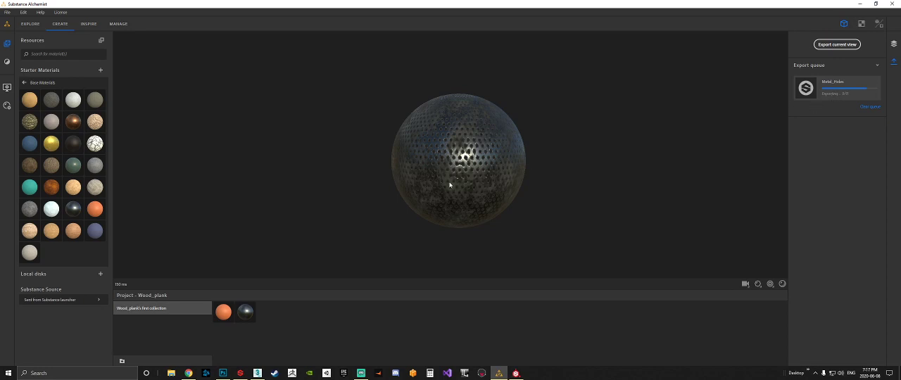
{"action": "scroll", "coordinate": [449, 182], "scroll_direction": "up", "scroll_amount": 8}
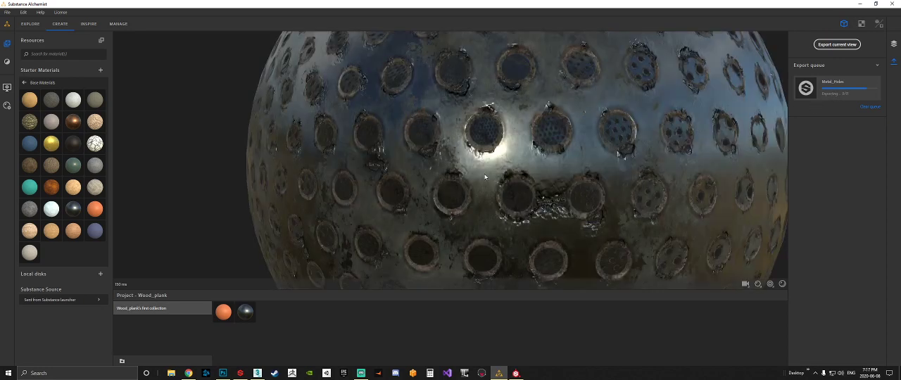
{"action": "scroll", "coordinate": [485, 177], "scroll_direction": "down", "scroll_amount": 8}
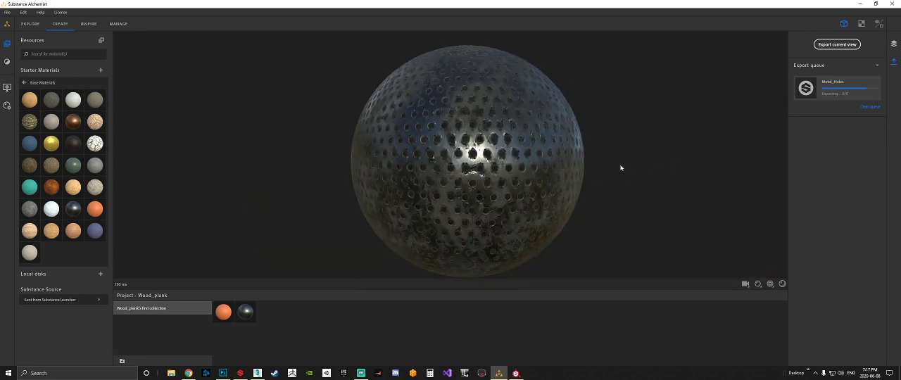
{"action": "left_click_drag", "start_coordinate": [602, 170], "coordinate": [616, 188]}
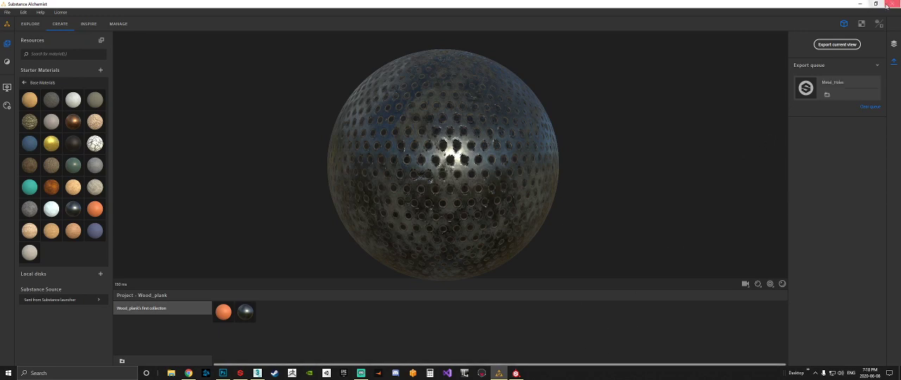
Switch to Substance Painter and open its installation folder from the application shortcut's properties.
{"action": "left_click", "coordinate": [861, 5]}
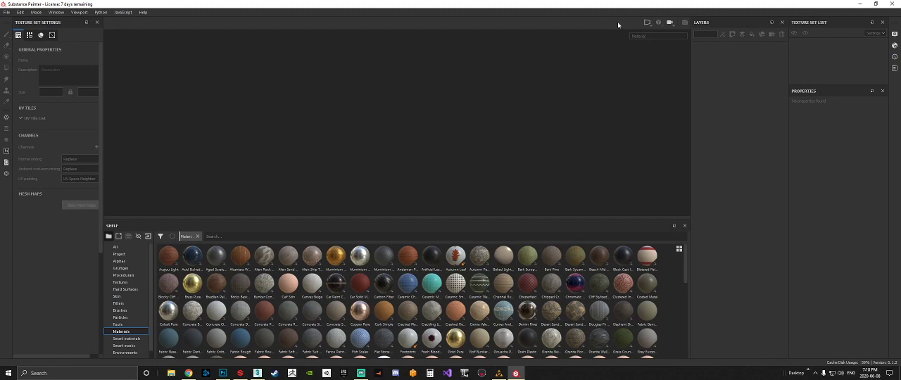
{"action": "right_click", "coordinate": [516, 375]}
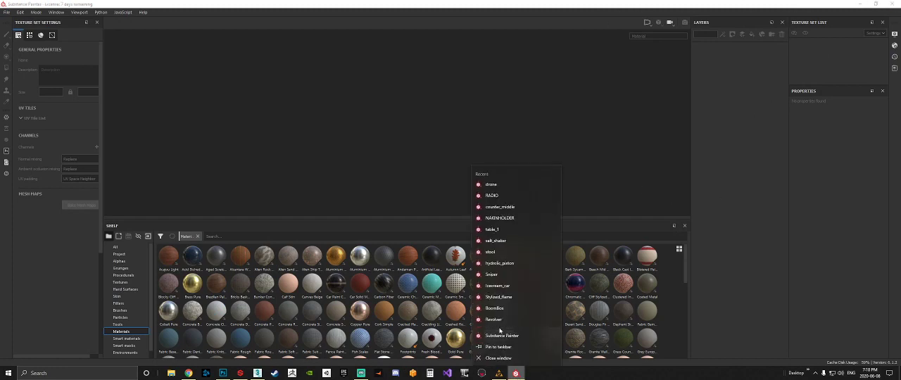
{"action": "right_click", "coordinate": [513, 336]}
{"action": "left_click", "coordinate": [530, 328]}
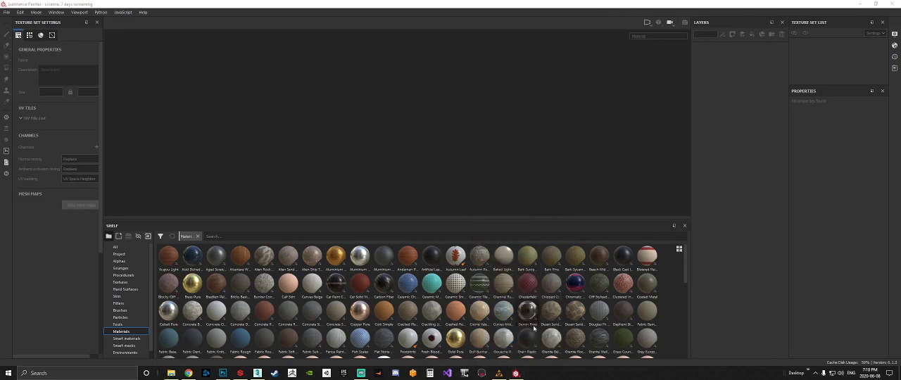
{"action": "left_click", "coordinate": [546, 307]}
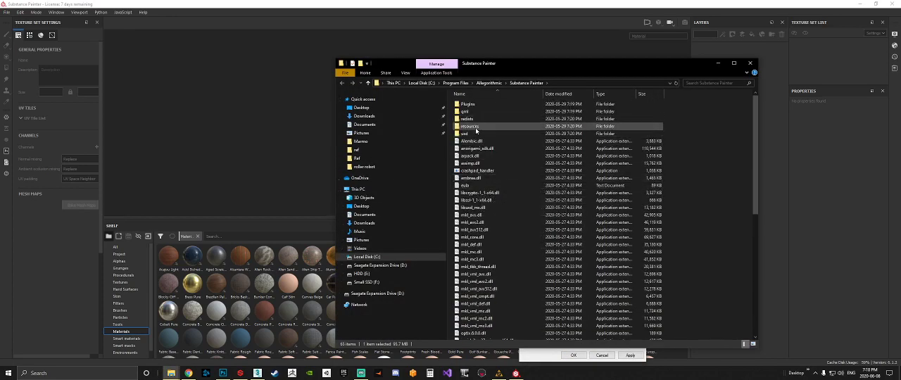
Browse from the installation folder to resources, shelf, allegorithmic, materials.
{"action": "double_click", "coordinate": [469, 127]}
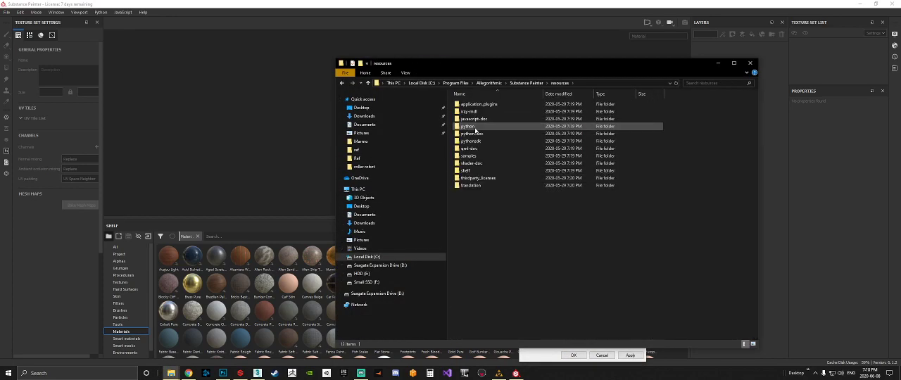
{"action": "double_click", "coordinate": [466, 171]}
{"action": "left_click", "coordinate": [476, 105]}
{"action": "double_click", "coordinate": [476, 106]}
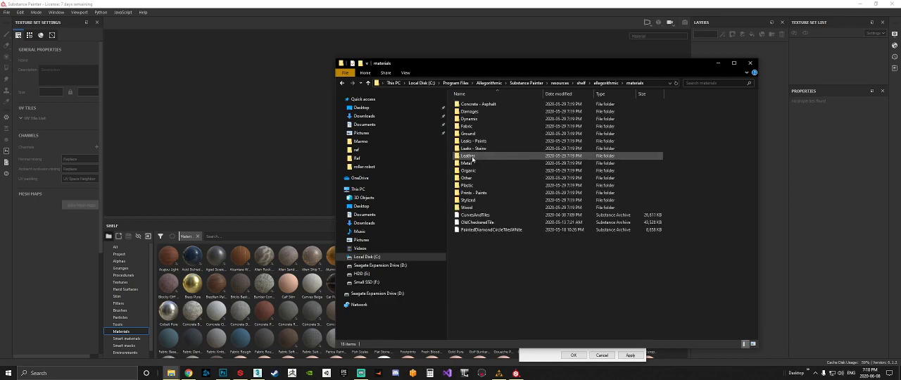
{"action": "double_click", "coordinate": [471, 156]}
Move the Metal_Holes archive from the desktop into the materials folder, then close the folder and shortcut properties windows.
{"action": "left_click", "coordinate": [860, 6]}
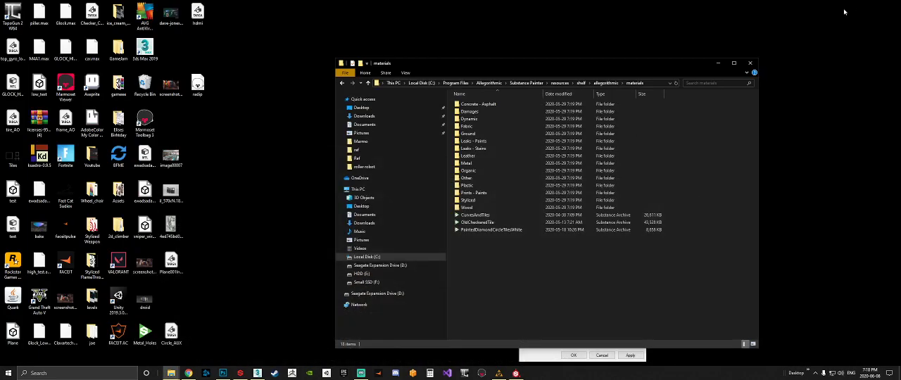
{"action": "mouse_move", "coordinate": [570, 69]}
{"action": "left_mouse_down"}
{"action": "mouse_move", "coordinate": [778, 130]}
{"action": "mouse_move", "coordinate": [517, 74]}
{"action": "left_mouse_up"}
{"action": "left_click_drag", "start_coordinate": [145, 332], "coordinate": [435, 260]}
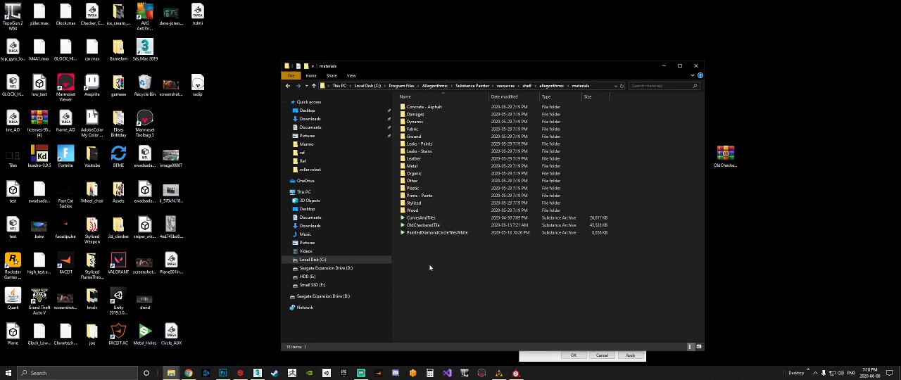
{"action": "left_click", "coordinate": [430, 139]}
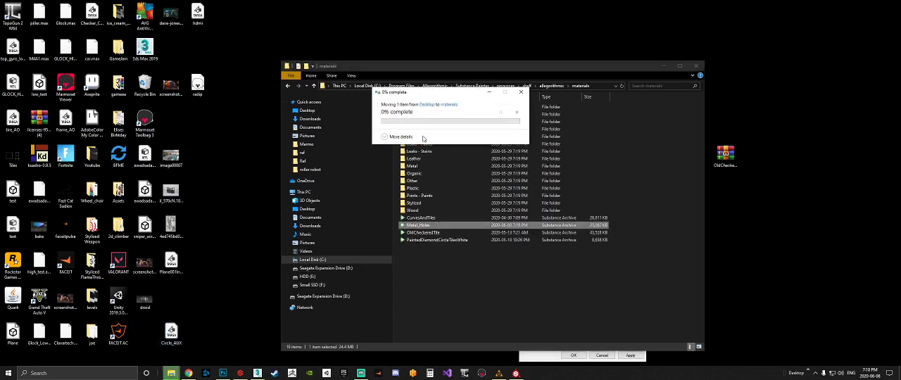
{"action": "left_click", "coordinate": [696, 67]}
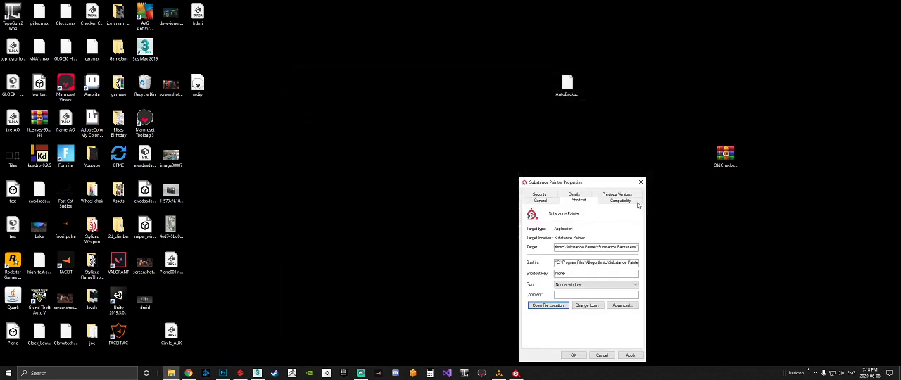
{"action": "left_click", "coordinate": [641, 182]}
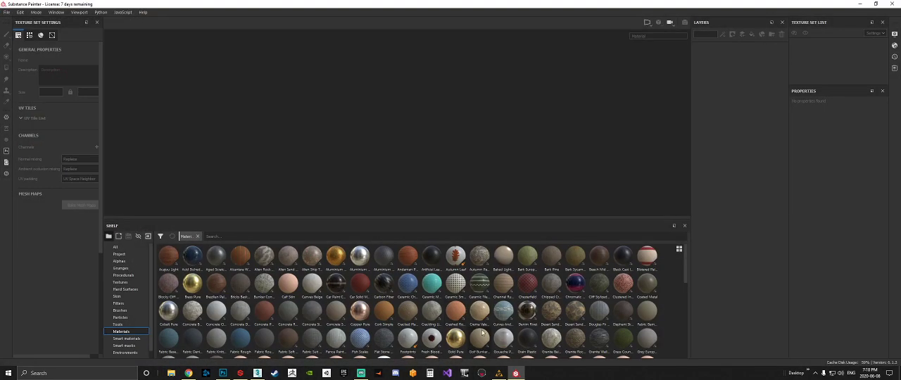
Create a new Substance Painter project from the plane mesh on the desktop at 2048 document resolution.
{"action": "scroll", "coordinate": [483, 332], "scroll_direction": "down", "scroll_amount": 10}
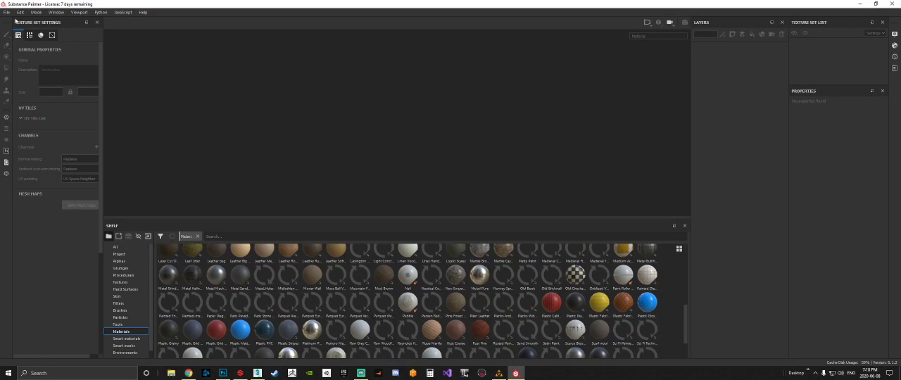
{"action": "left_click", "coordinate": [7, 12]}
{"action": "left_click", "coordinate": [21, 21]}
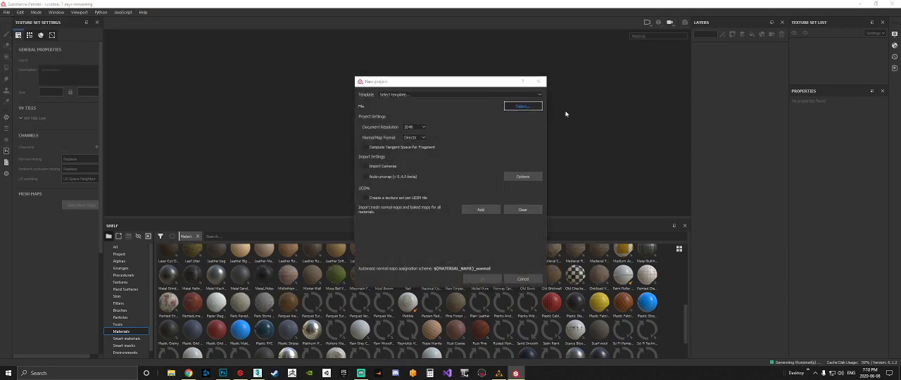
{"action": "left_click", "coordinate": [523, 105]}
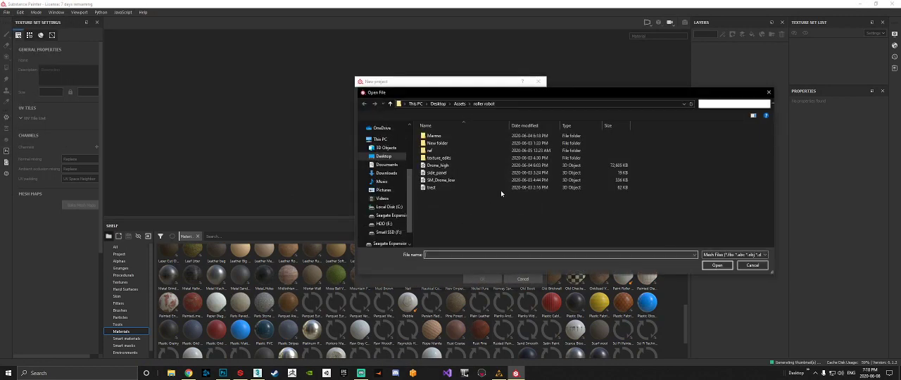
{"action": "left_click", "coordinate": [384, 156]}
{"action": "double_click", "coordinate": [592, 222]}
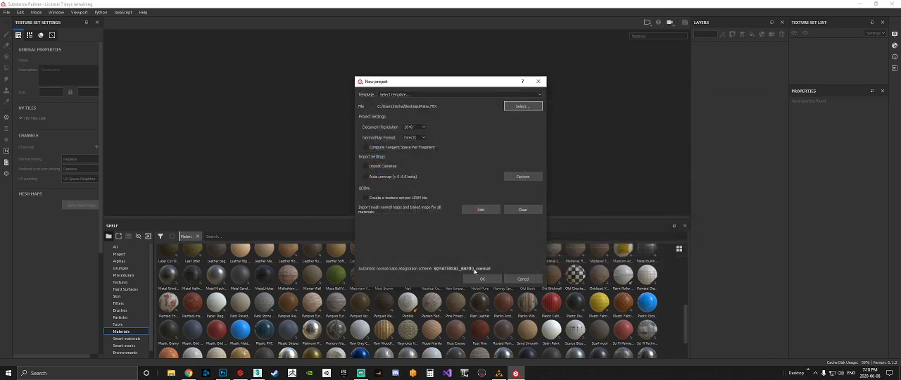
{"action": "left_click", "coordinate": [482, 279]}
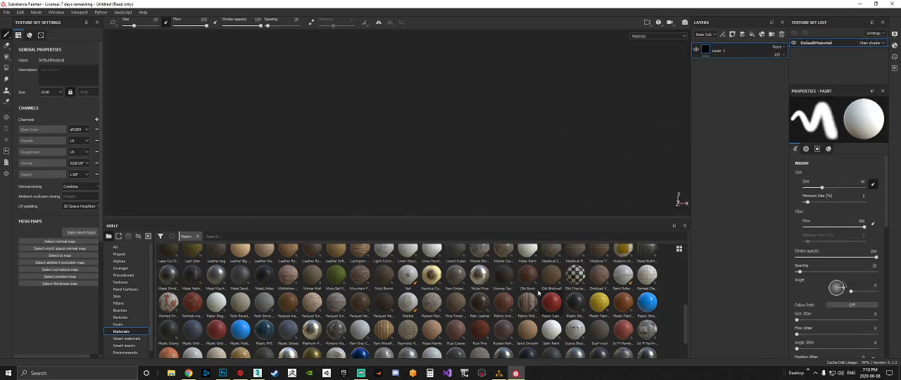
Add the Metal_Holes material from the shelf as a fill layer on the plane and inspect its surface from several angles.
{"action": "scroll", "coordinate": [446, 341], "scroll_direction": "down", "scroll_amount": 2}
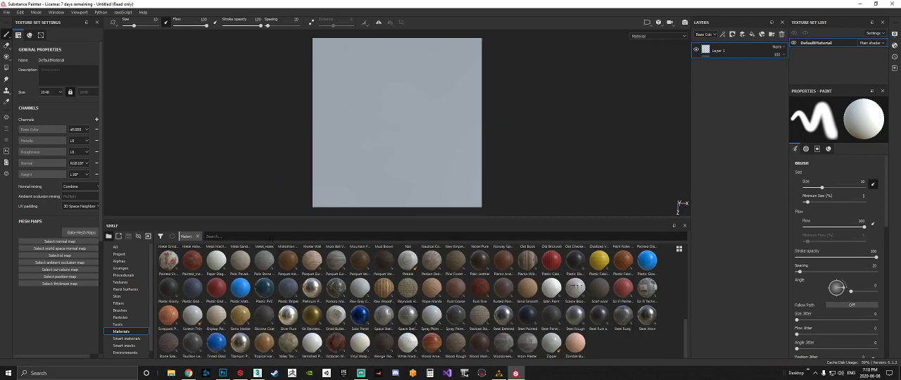
{"action": "scroll", "coordinate": [268, 255], "scroll_direction": "up", "scroll_amount": 4}
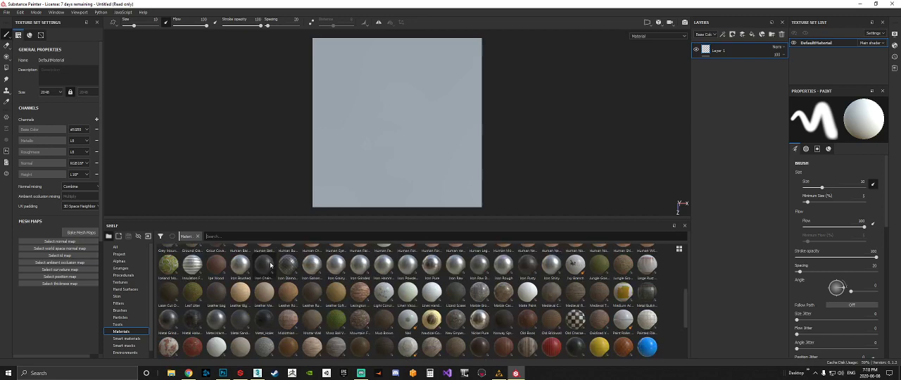
{"action": "left_click_drag", "start_coordinate": [270, 323], "coordinate": [743, 85]}
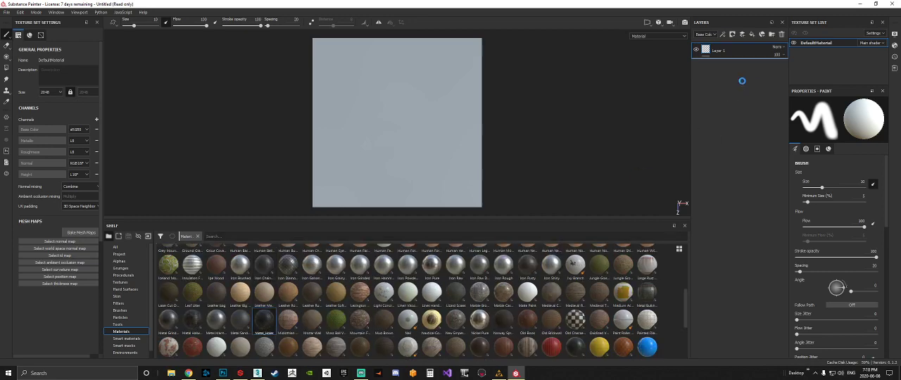
{"action": "scroll", "coordinate": [398, 118], "scroll_direction": "up", "scroll_amount": 5}
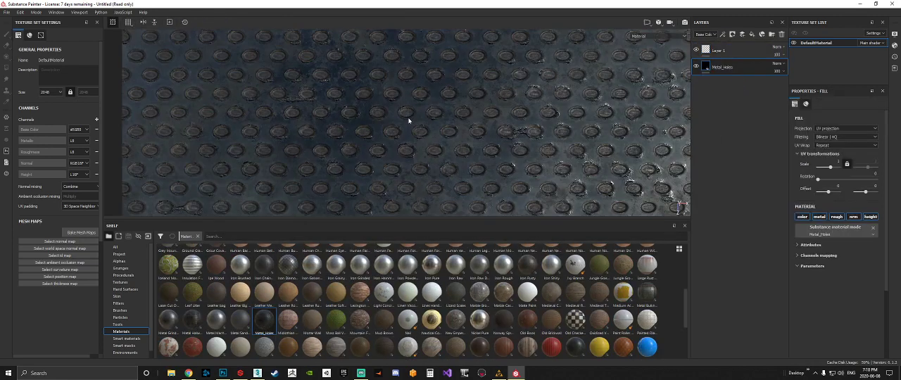
{"action": "scroll", "coordinate": [415, 124], "scroll_direction": "down", "scroll_amount": 5}
{"action": "left_click_drag", "start_coordinate": [439, 124], "coordinate": [477, 118], "text": "alt"}
{"action": "middle_click_drag", "start_coordinate": [477, 118], "coordinate": [426, 95], "text": "alt"}
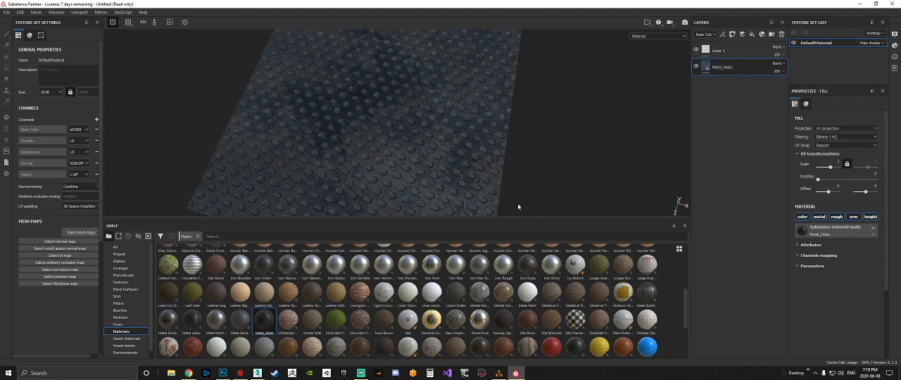
Return to Substance Alchemist, set the Perforation layer's Pattern Y Amount to 20 and check the holes on the sphere.
{"action": "left_click", "coordinate": [498, 374]}
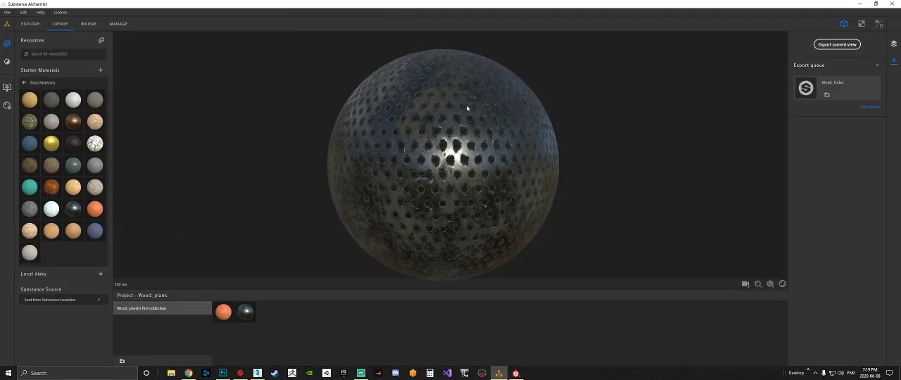
{"action": "left_click", "coordinate": [894, 44]}
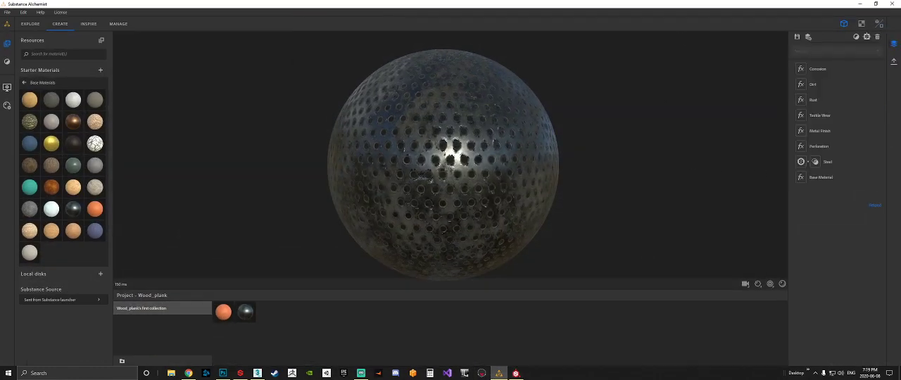
{"action": "left_click", "coordinate": [824, 131]}
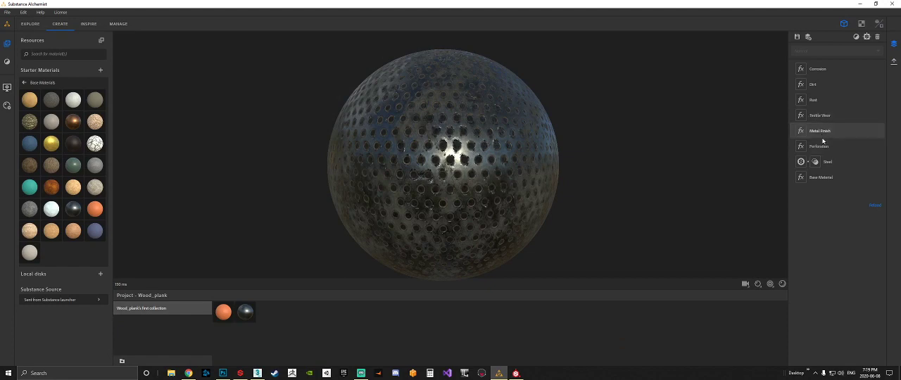
{"action": "left_click", "coordinate": [823, 147]}
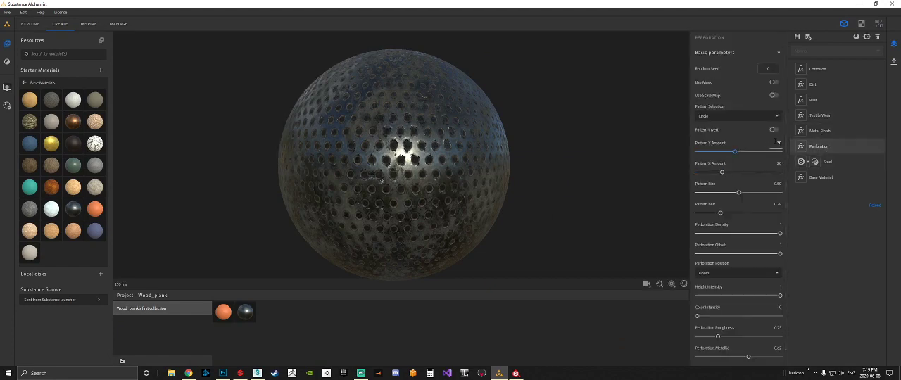
{"action": "type", "text": "20"}
{"action": "key", "text": "Return"}
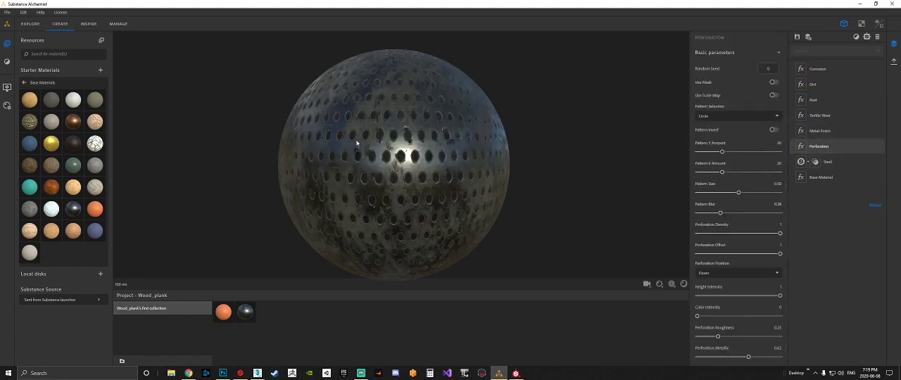
{"action": "left_click_drag", "start_coordinate": [445, 176], "coordinate": [446, 144]}
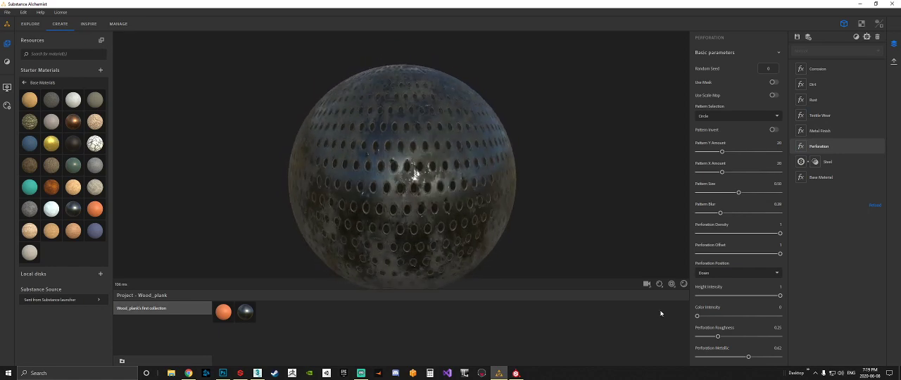
Return to Substance Painter, inspect the plane and change the main shader to pbr-metal-rough-with-alpha-blending.
{"action": "left_click", "coordinate": [860, 5]}
{"action": "left_click_drag", "start_coordinate": [450, 157], "coordinate": [473, 167], "text": "alt"}
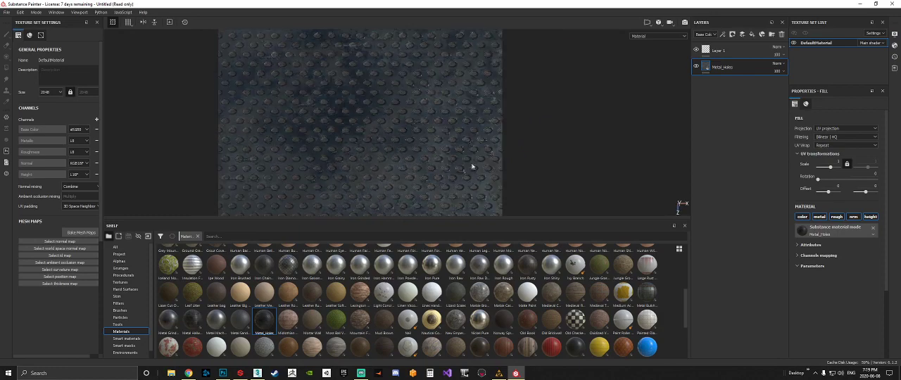
{"action": "scroll", "coordinate": [359, 157], "scroll_direction": "up", "scroll_amount": 8}
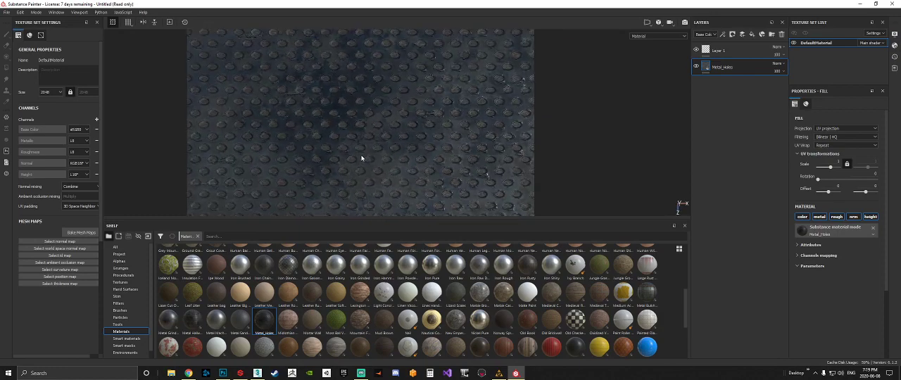
{"action": "scroll", "coordinate": [399, 144], "scroll_direction": "down", "scroll_amount": 6}
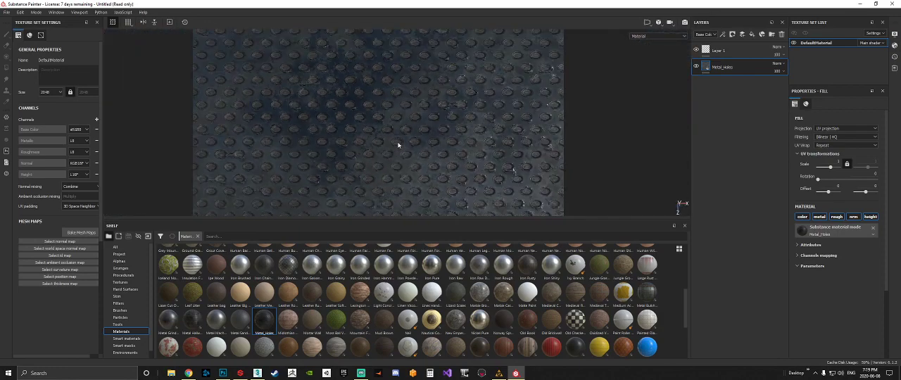
{"action": "left_click", "coordinate": [895, 45]}
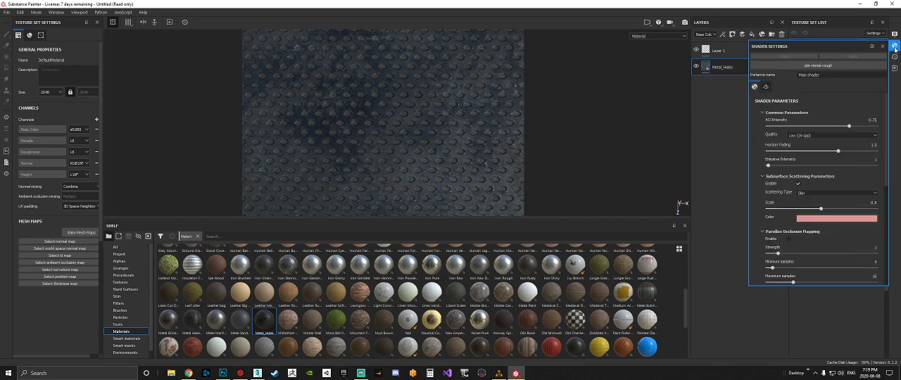
{"action": "left_click", "coordinate": [836, 64]}
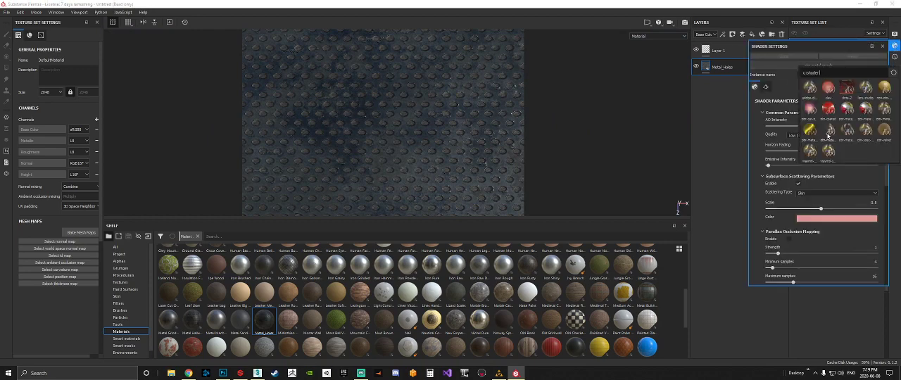
{"action": "left_click", "coordinate": [829, 132]}
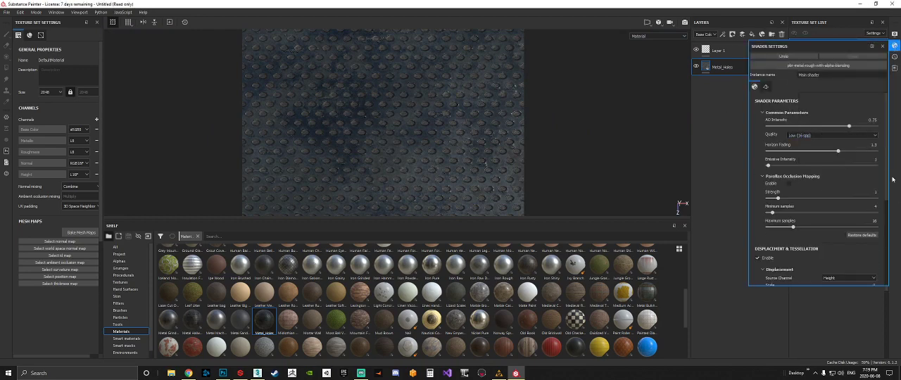
{"action": "left_click", "coordinate": [883, 45]}
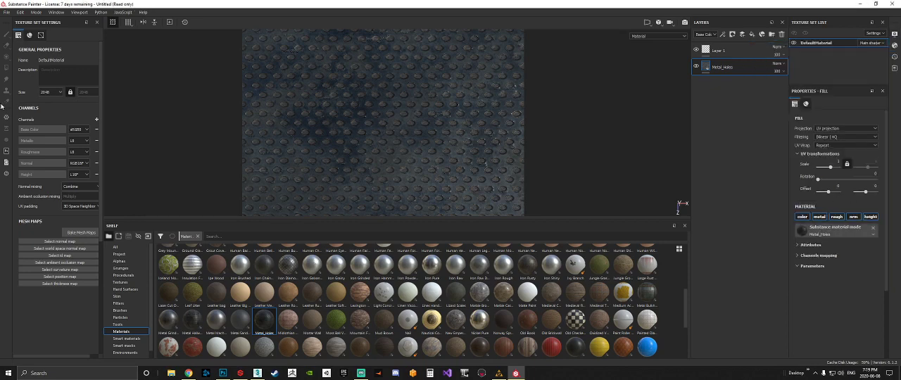
Add an Opacity channel to the DefaultMaterial texture set and show the attributes of the Metal_Holes material.
{"action": "left_click", "coordinate": [97, 121]}
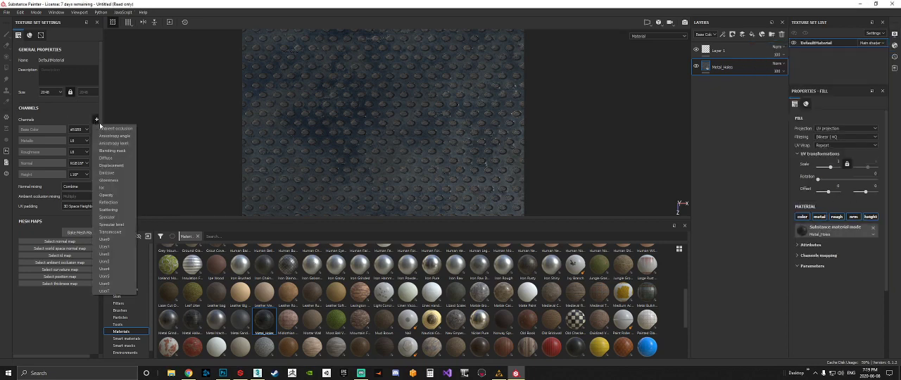
{"action": "left_click", "coordinate": [115, 200]}
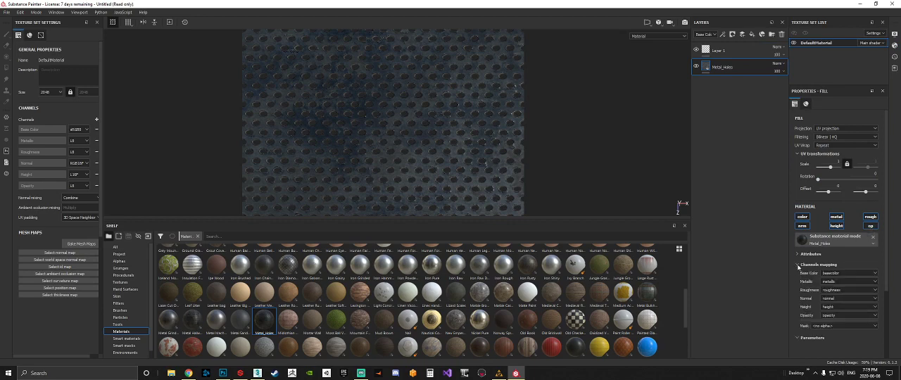
{"action": "left_click", "coordinate": [799, 255]}
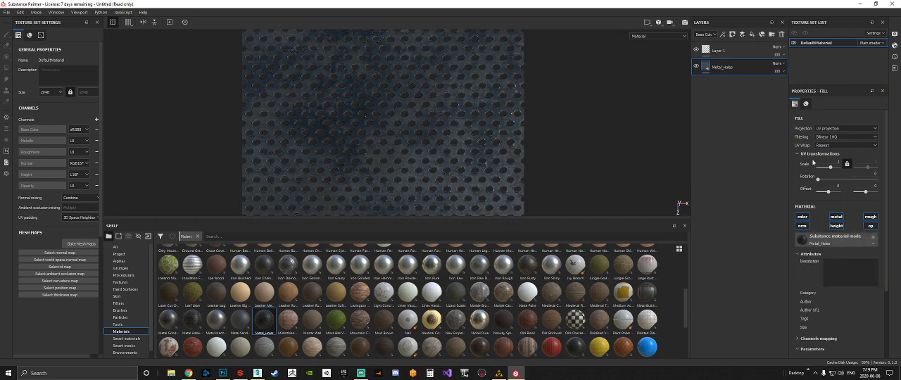
Inspect the perforated plane's holes from several angles and up close.
{"action": "left_click_drag", "start_coordinate": [510, 118], "coordinate": [507, 62], "text": "alt"}
{"action": "scroll", "coordinate": [462, 147], "scroll_direction": "up", "scroll_amount": 5}
{"action": "right_click_drag", "start_coordinate": [466, 130], "coordinate": [450, 153], "text": "shift"}
{"action": "key", "text": "alt+shift"}
{"action": "left_click_drag", "start_coordinate": [443, 134], "coordinate": [436, 153], "text": "alt"}
{"action": "middle_click_drag", "start_coordinate": [436, 153], "coordinate": [444, 131], "text": "alt"}
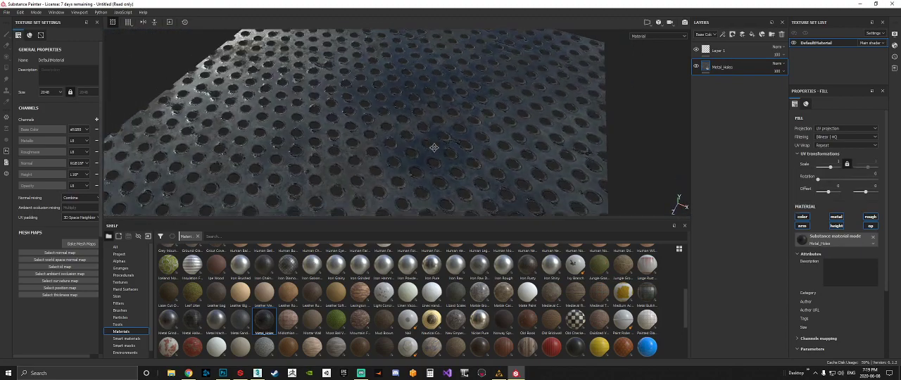
{"action": "scroll", "coordinate": [393, 130], "scroll_direction": "up", "scroll_amount": 10}
{"action": "left_click_drag", "start_coordinate": [399, 128], "coordinate": [455, 149], "text": "alt"}
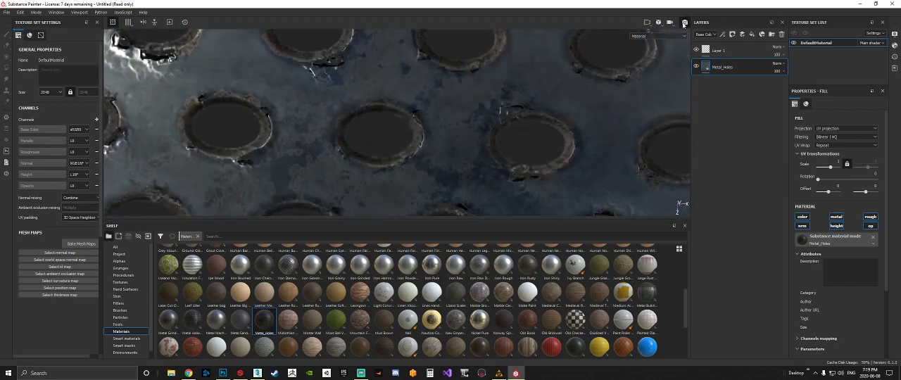
Preview the perforated plane in an Iray render at several distances, then return to the painting view.
{"action": "key", "text": "F10"}
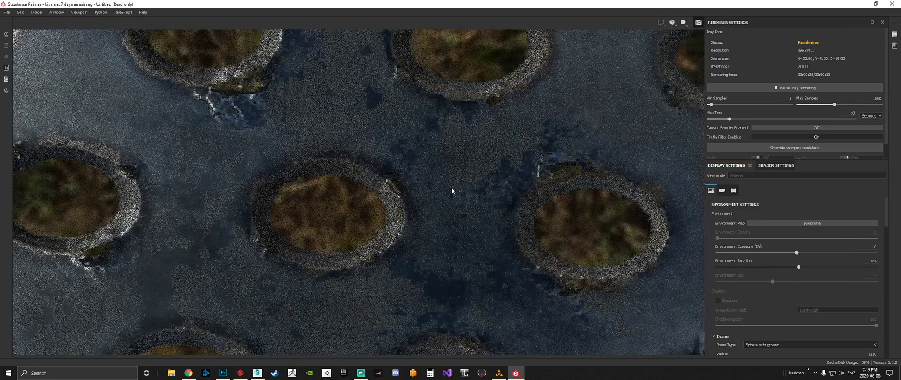
{"action": "scroll", "coordinate": [399, 218], "scroll_direction": "down", "scroll_amount": 5}
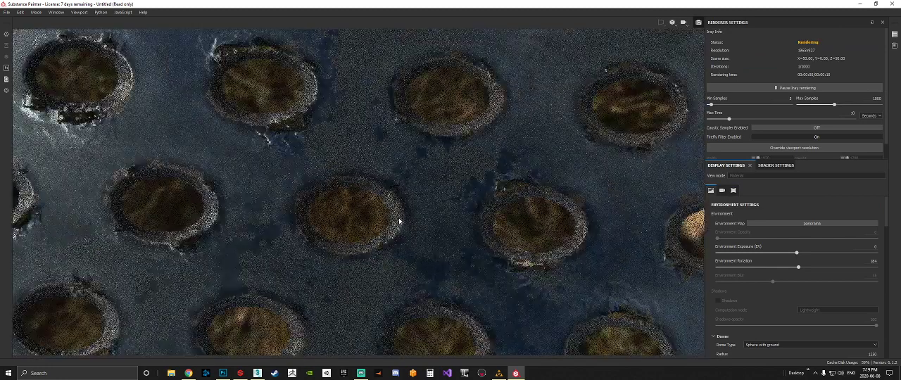
{"action": "scroll", "coordinate": [417, 223], "scroll_direction": "down", "scroll_amount": 6}
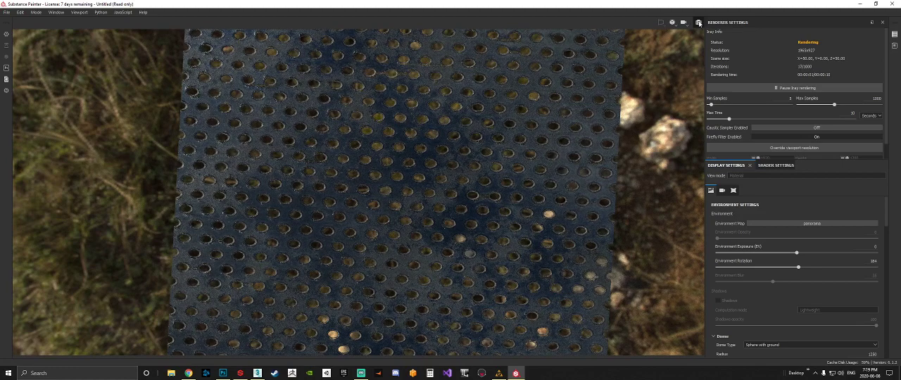
{"action": "key", "text": "F10"}
{"action": "left_click_drag", "start_coordinate": [533, 178], "coordinate": [580, 140], "text": "alt"}
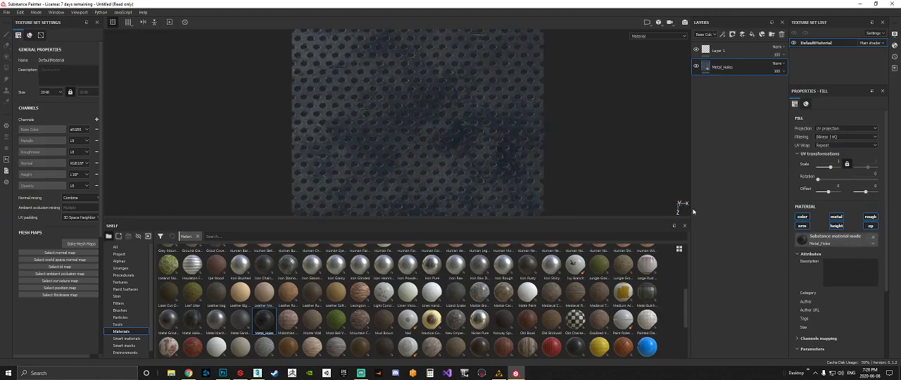
Look through the available shaders for the main shader in the shader settings, keeping pbr-metal-rough-with-alpha-blending.
{"action": "left_click", "coordinate": [895, 45]}
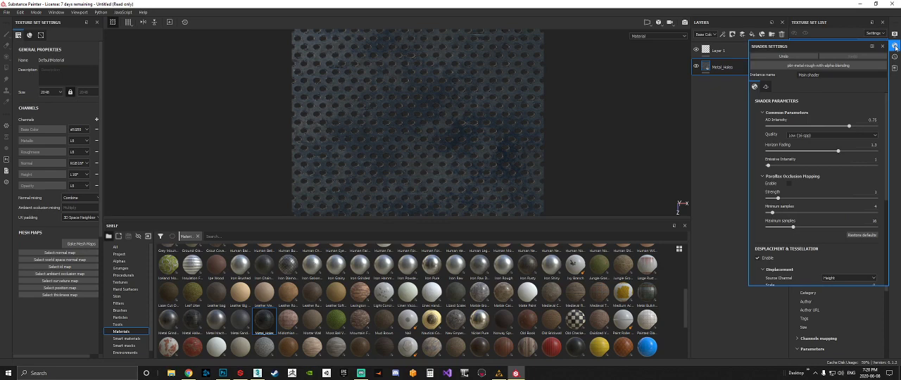
{"action": "left_click", "coordinate": [807, 67]}
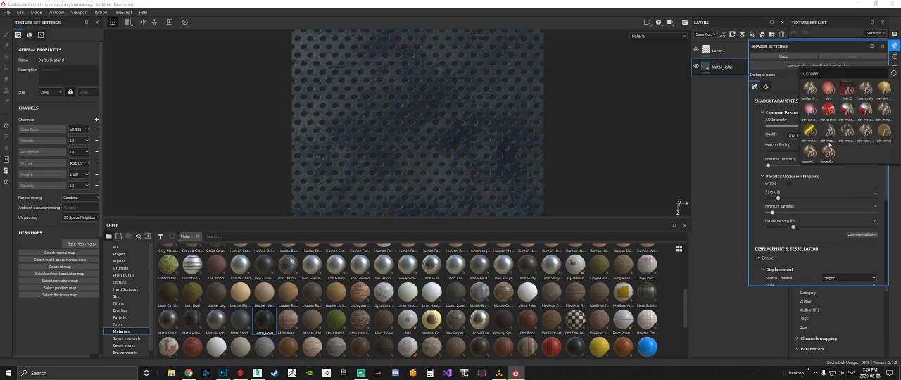
{"action": "left_click", "coordinate": [793, 84]}
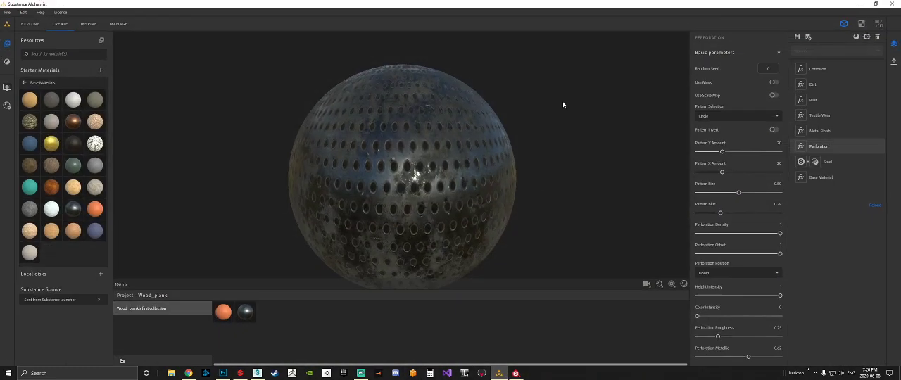
Switch to Substance Alchemist and inspect the perforated metal on the sphere up close and from a distance.
{"action": "left_click", "coordinate": [500, 373]}
{"action": "left_click_drag", "start_coordinate": [423, 216], "coordinate": [525, 174]}
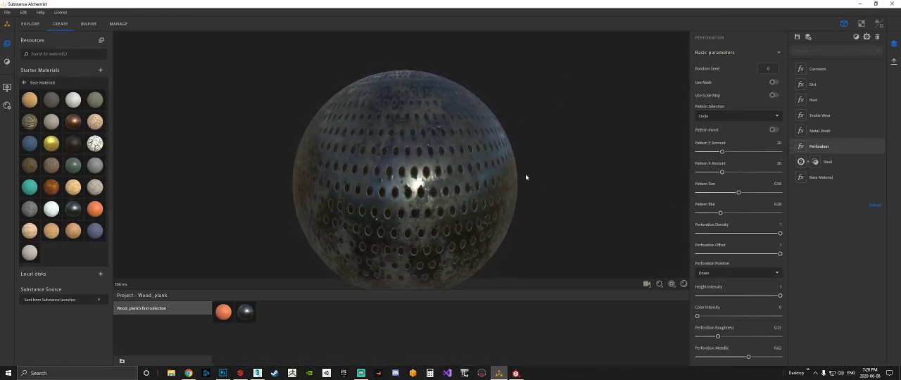
{"action": "scroll", "coordinate": [430, 159], "scroll_direction": "up", "scroll_amount": 5}
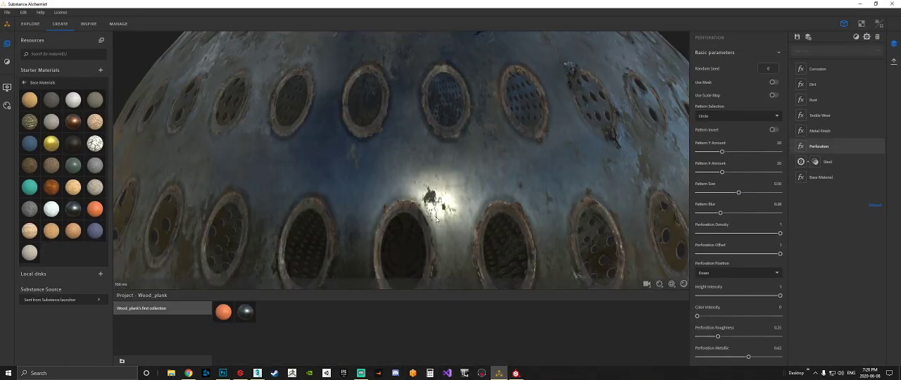
{"action": "scroll", "coordinate": [436, 223], "scroll_direction": "down", "scroll_amount": 8}
{"action": "left_click_drag", "start_coordinate": [425, 181], "coordinate": [435, 174]}
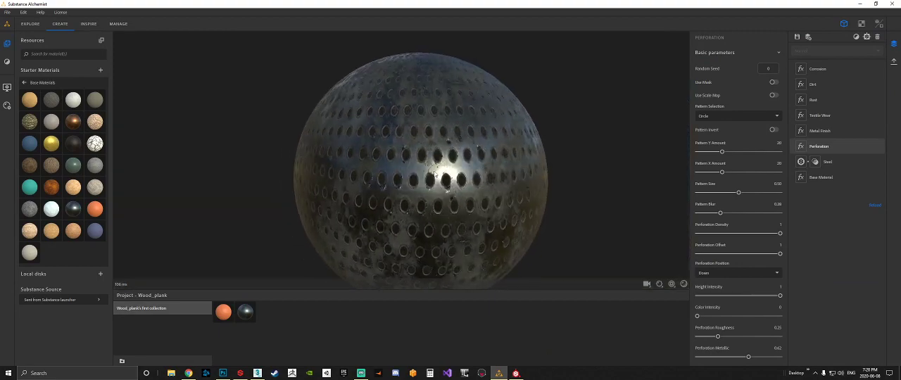
Return to Substance Painter, widen the texture set settings area and review the channels that can be added.
{"action": "left_click", "coordinate": [516, 373]}
{"action": "left_click_drag", "start_coordinate": [423, 118], "coordinate": [287, 128], "text": "alt"}
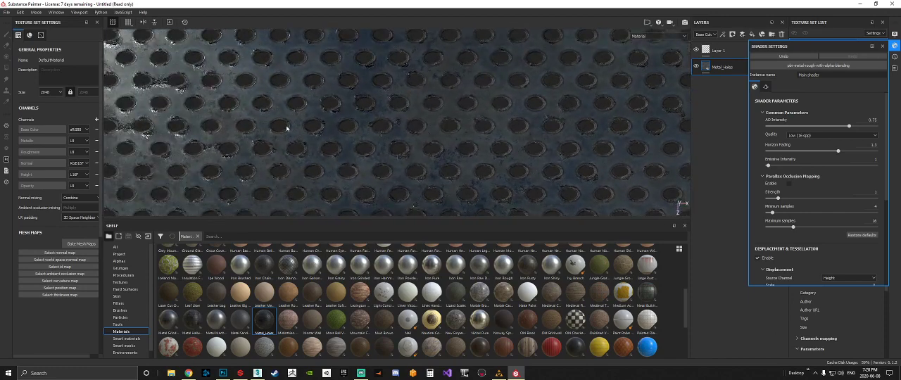
{"action": "left_click", "coordinate": [97, 121]}
{"action": "left_click", "coordinate": [103, 100]}
{"action": "left_click_drag", "start_coordinate": [103, 102], "coordinate": [128, 102]}
{"action": "left_click", "coordinate": [112, 120]}
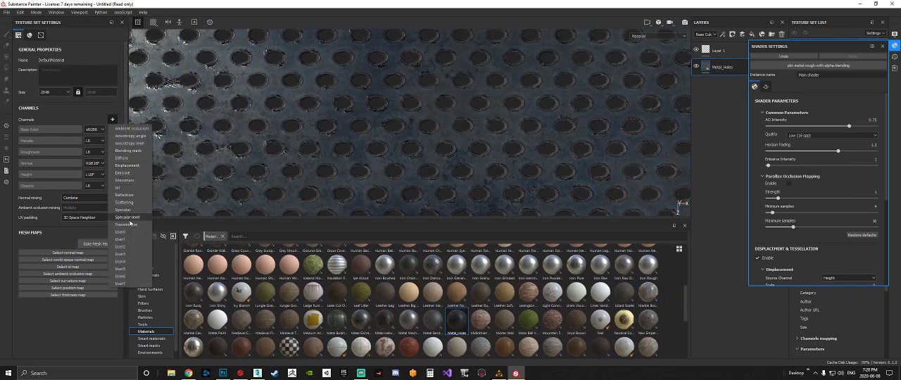
{"action": "left_click", "coordinate": [79, 119]}
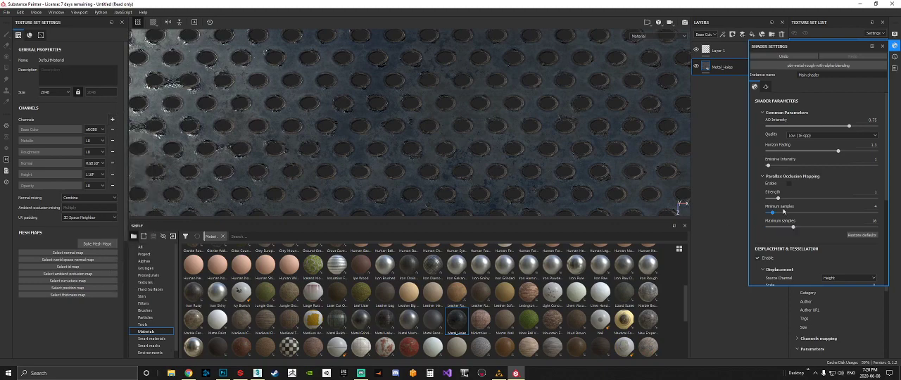
{"action": "left_click", "coordinate": [883, 46]}
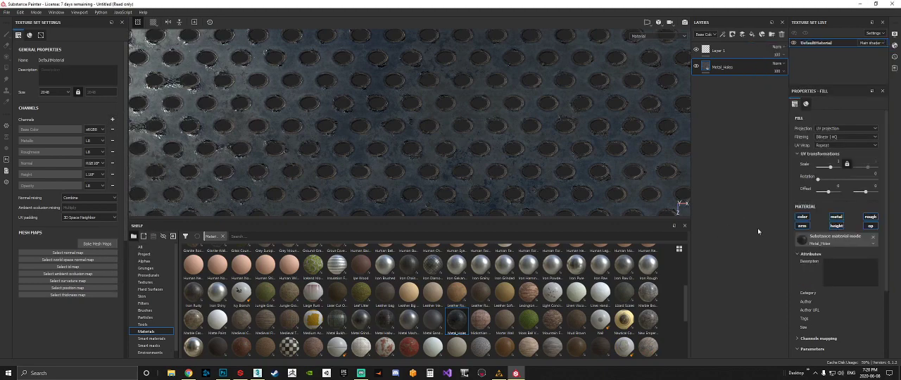
Add a fill layer above Metal_Holes with only its opacity channel active and set the opacity to 1.
{"action": "left_click", "coordinate": [752, 35]}
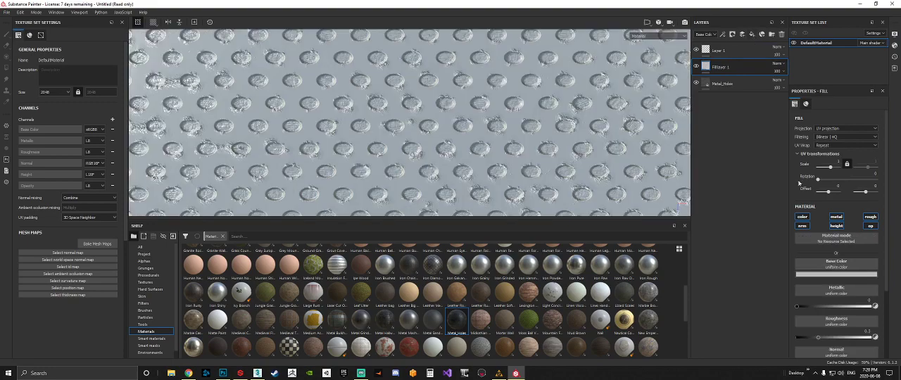
{"action": "scroll", "coordinate": [510, 131], "scroll_direction": "up", "scroll_amount": 1}
{"action": "left_click", "coordinate": [804, 218]}
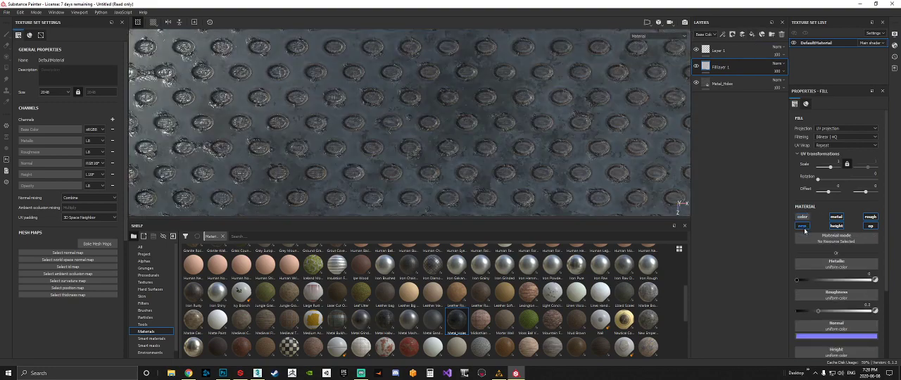
{"action": "left_click", "coordinate": [805, 227]}
{"action": "left_click", "coordinate": [837, 217]}
{"action": "left_click", "coordinate": [837, 225]}
{"action": "left_click", "coordinate": [870, 218]}
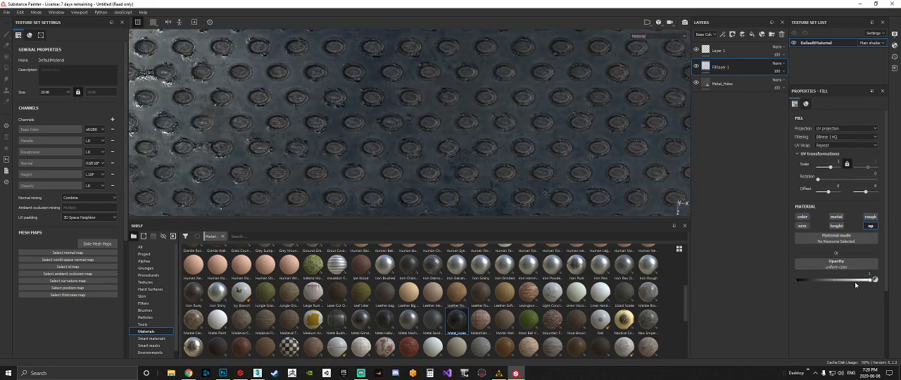
{"action": "mouse_move", "coordinate": [860, 282]}
{"action": "left_mouse_down"}
{"action": "mouse_move", "coordinate": [753, 283]}
{"action": "mouse_move", "coordinate": [875, 280]}
{"action": "left_mouse_up"}
{"action": "scroll", "coordinate": [585, 135], "scroll_direction": "down", "scroll_amount": 5}
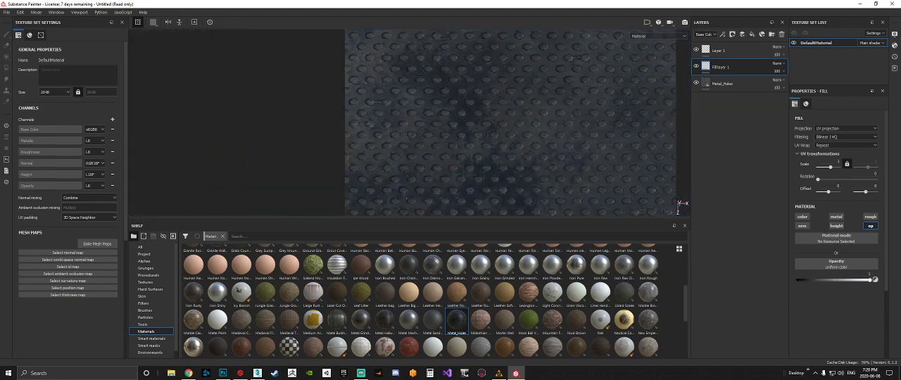
Compare the holes up close, then delete the opacity-only fill layer above Metal_Holes.
{"action": "left_click", "coordinate": [715, 86]}
{"action": "scroll", "coordinate": [497, 184], "scroll_direction": "up", "scroll_amount": 8}
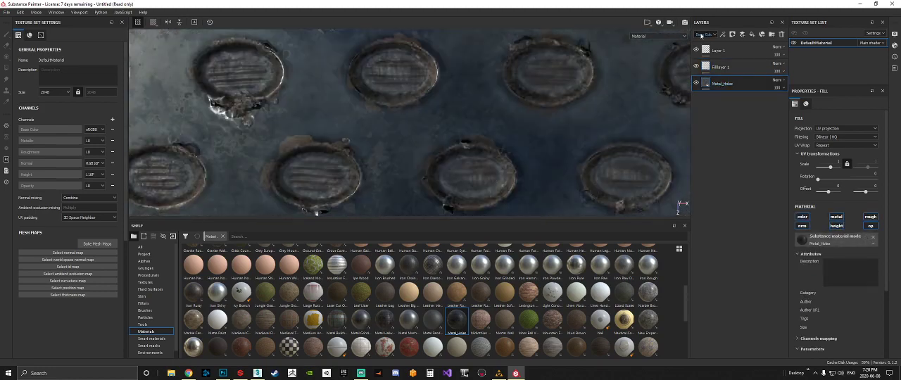
{"action": "left_click", "coordinate": [721, 70]}
{"action": "key", "text": "Delete"}
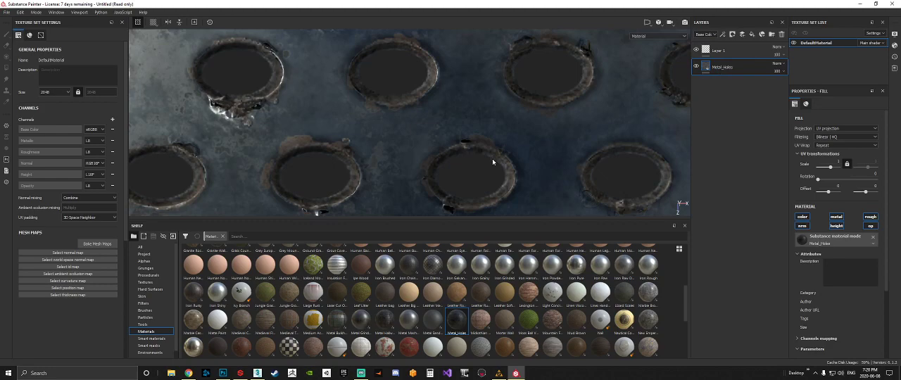
Inspect the open holes of the plane from an angle and from straight above.
{"action": "scroll", "coordinate": [497, 159], "scroll_direction": "down", "scroll_amount": 2}
{"action": "left_click_drag", "start_coordinate": [441, 136], "coordinate": [478, 147], "text": "alt"}
{"action": "scroll", "coordinate": [480, 152], "scroll_direction": "up", "scroll_amount": 5}
{"action": "scroll", "coordinate": [480, 152], "scroll_direction": "down", "scroll_amount": 8}
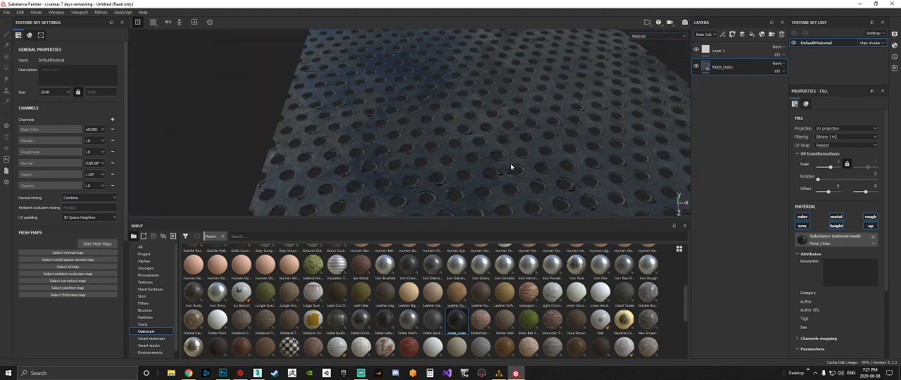
{"action": "left_click_drag", "start_coordinate": [517, 162], "coordinate": [518, 197], "text": "alt+shift"}
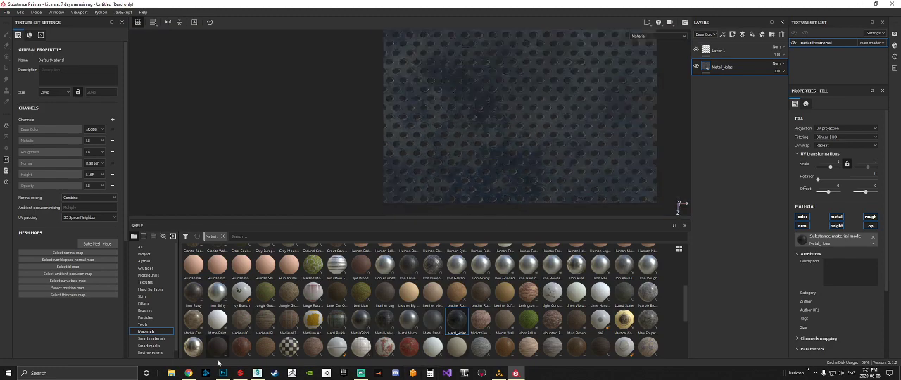
{"action": "left_click", "coordinate": [179, 372]}
{"action": "key", "text": "super+e"}
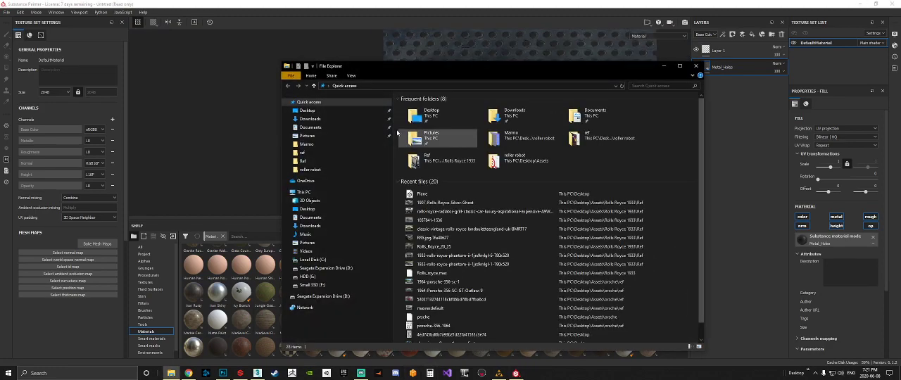
{"action": "left_click", "coordinate": [695, 66]}
{"action": "right_click", "coordinate": [516, 374]}
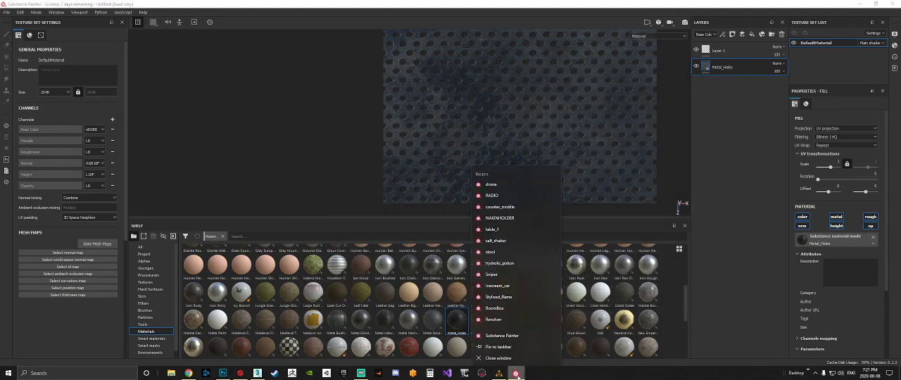
{"action": "left_click", "coordinate": [499, 373]}
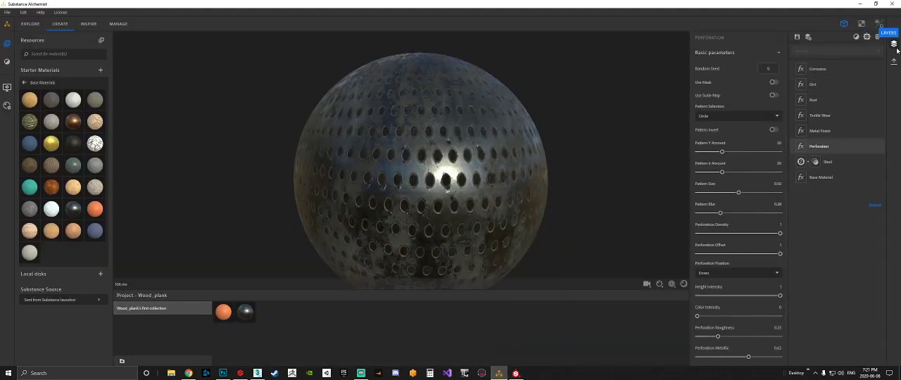
{"action": "left_click", "coordinate": [859, 5]}
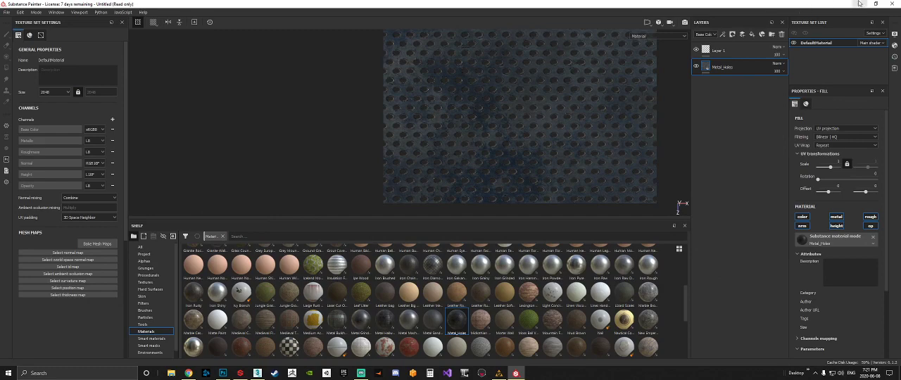
Minimize Substance Painter, open its installation folder in File Explorer and go into the resources folder.
{"action": "left_click", "coordinate": [859, 4]}
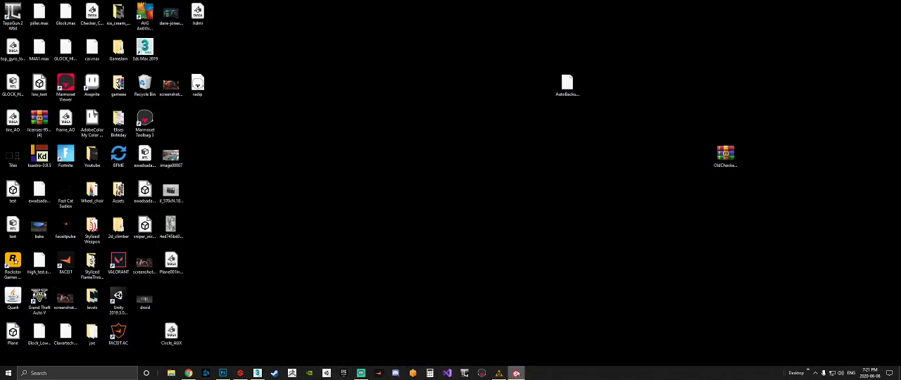
{"action": "right_click", "coordinate": [516, 373]}
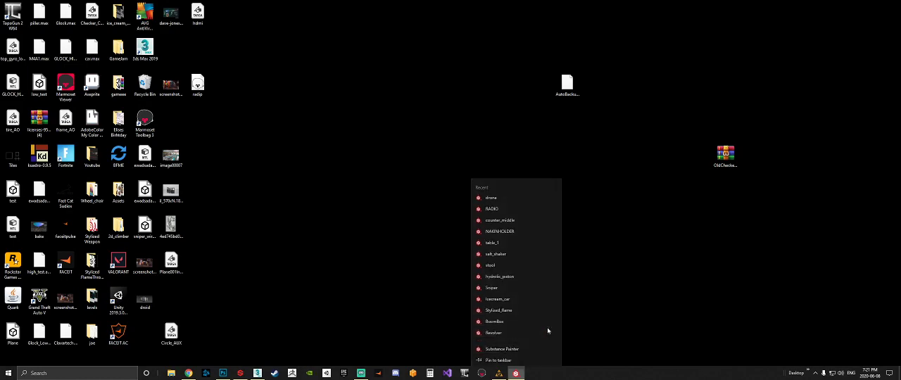
{"action": "left_click", "coordinate": [553, 307]}
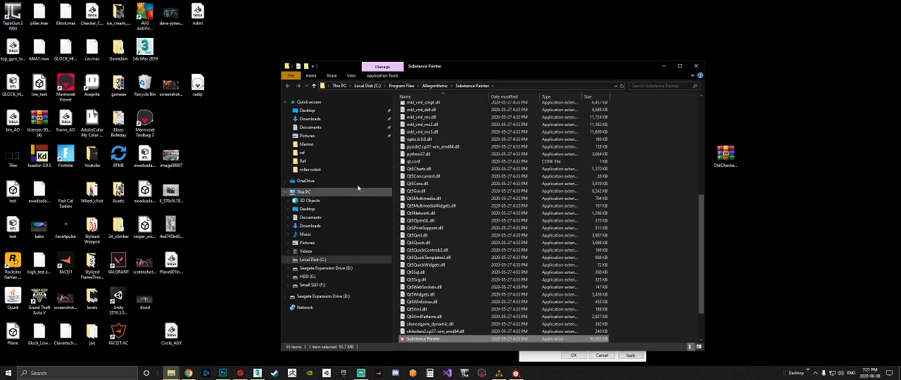
{"action": "scroll", "coordinate": [433, 183], "scroll_direction": "up", "scroll_amount": 10}
{"action": "double_click", "coordinate": [430, 131]}
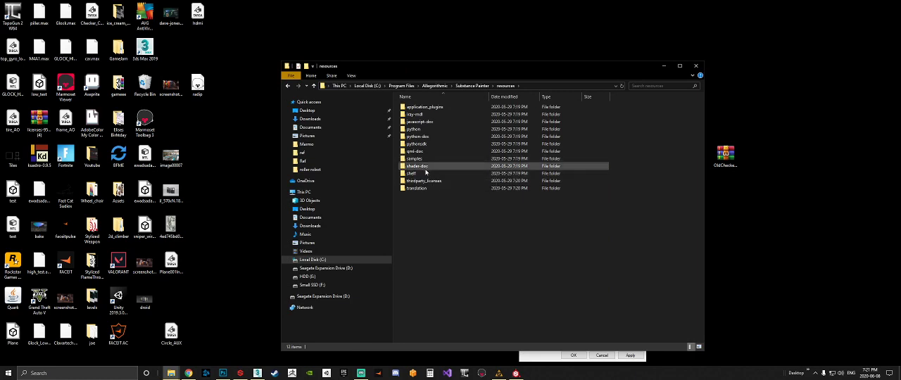
Go into shelf, allegorithmic and materials, and delete the Metal_Holes Substance archive.
{"action": "double_click", "coordinate": [422, 173]}
{"action": "double_click", "coordinate": [418, 107]}
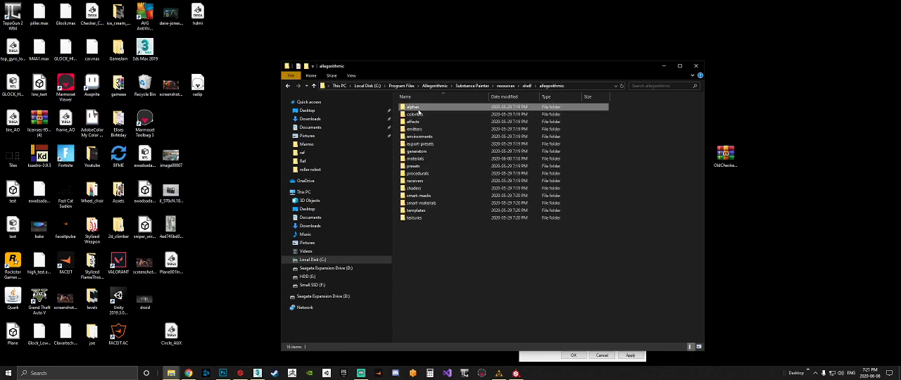
{"action": "double_click", "coordinate": [416, 158]}
{"action": "left_click", "coordinate": [425, 225]}
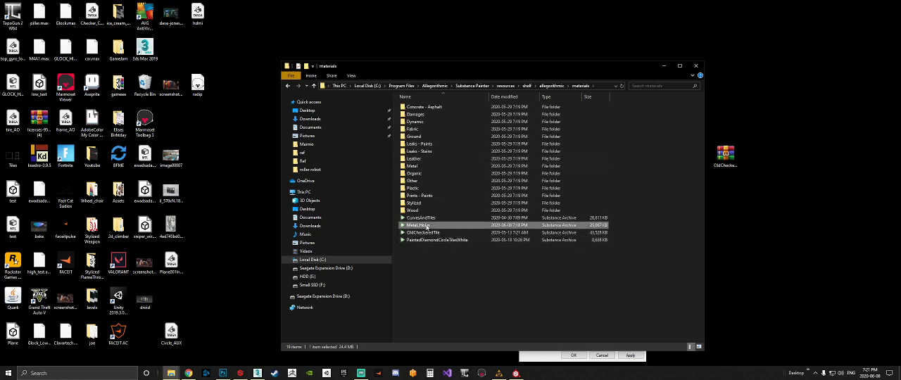
{"action": "key", "text": "Delete"}
Switch to Substance Painter and create a new project from the plane mesh on the Desktop, discarding the current project.
{"action": "left_click", "coordinate": [516, 373]}
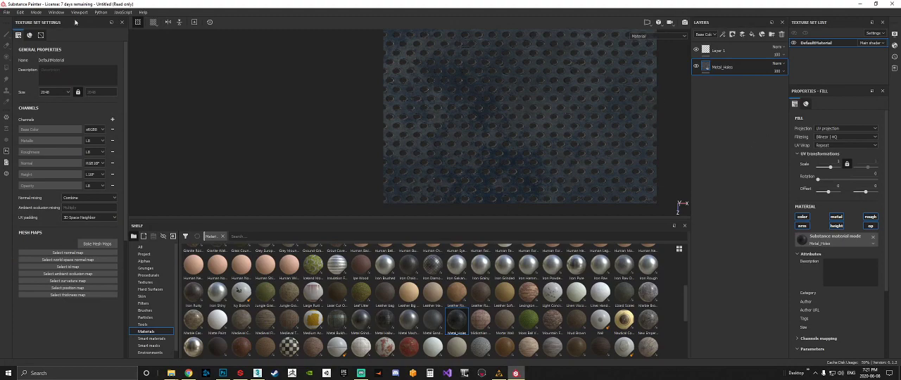
{"action": "left_click", "coordinate": [8, 13]}
{"action": "left_click", "coordinate": [25, 21]}
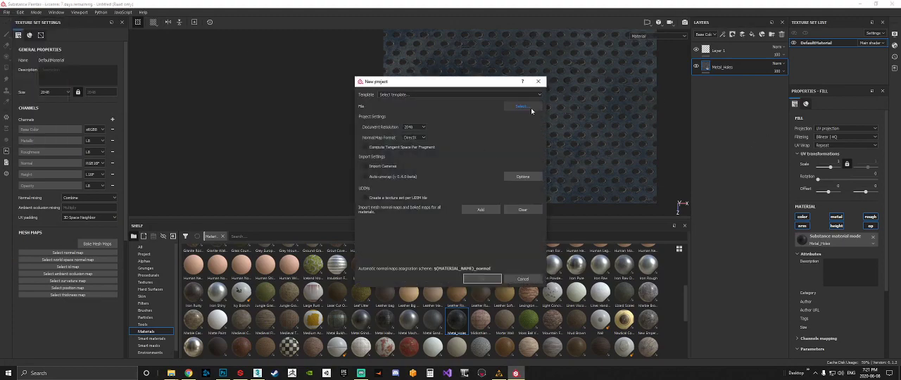
{"action": "left_click", "coordinate": [521, 107]}
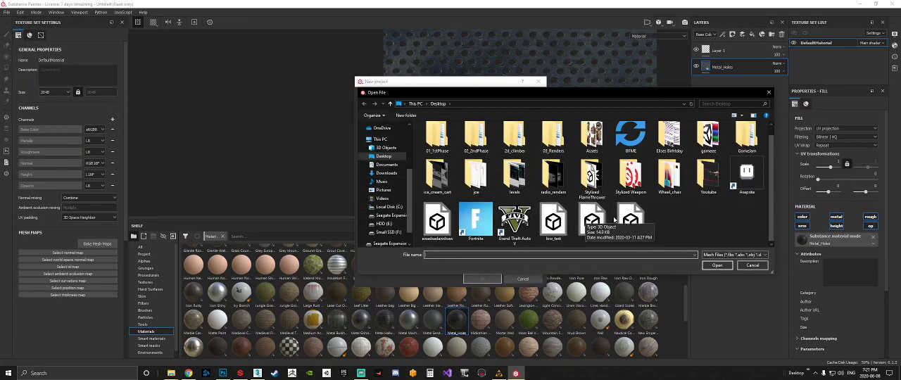
{"action": "double_click", "coordinate": [593, 219]}
{"action": "left_click", "coordinate": [486, 279]}
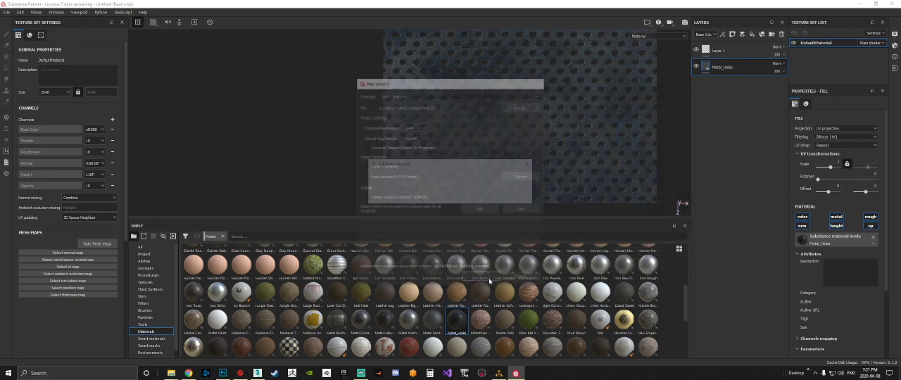
{"action": "left_click", "coordinate": [431, 198]}
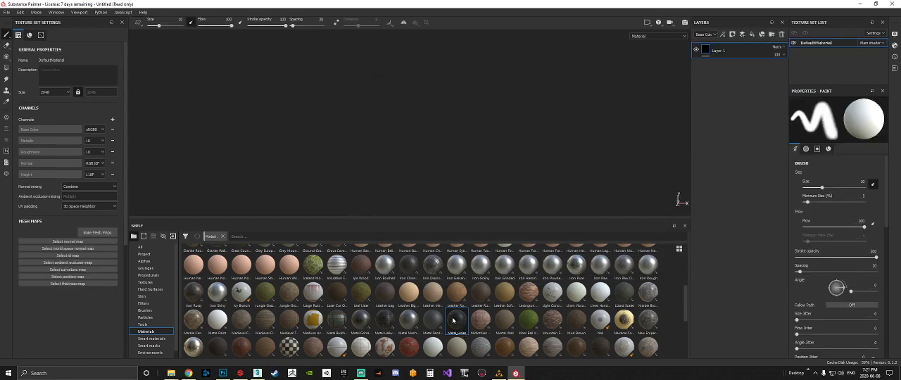
Add the Metal_Holes material as a fill layer below Layer 1 and view the plane from above.
{"action": "left_click_drag", "start_coordinate": [453, 321], "coordinate": [729, 106]}
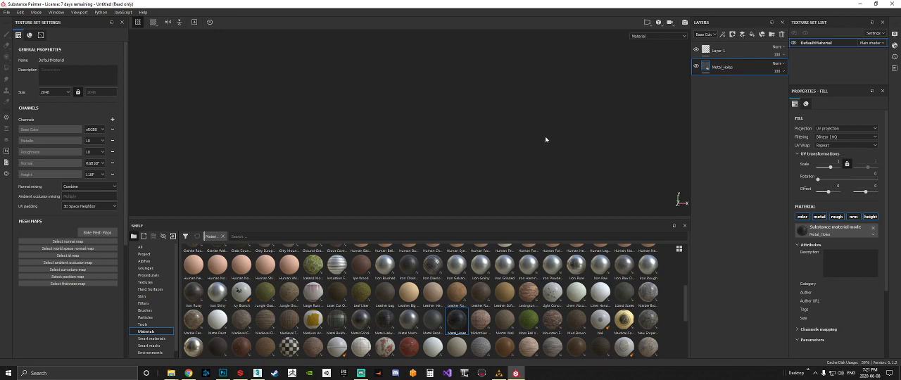
{"action": "left_click_drag", "start_coordinate": [546, 139], "coordinate": [556, 199], "text": "alt"}
{"action": "scroll", "coordinate": [424, 164], "scroll_direction": "down", "scroll_amount": 1}
{"action": "scroll", "coordinate": [425, 165], "scroll_direction": "up", "scroll_amount": 4}
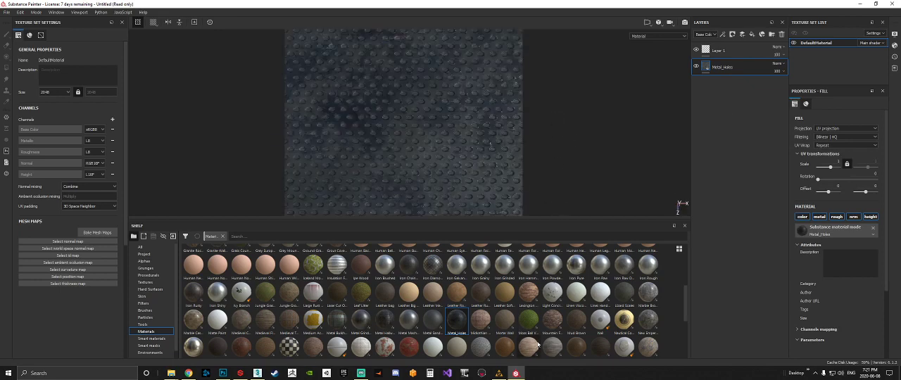
Switch to Substance Alchemist and export the current view to the Desktop as Metal_Holes_tile, a 2048 x 2048 Substance archive, then expand the export queue.
{"action": "left_click", "coordinate": [500, 373]}
{"action": "left_click", "coordinate": [895, 62]}
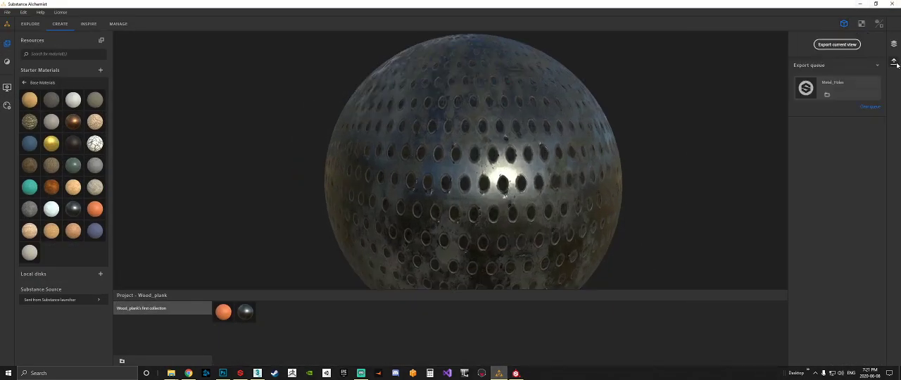
{"action": "left_click", "coordinate": [895, 44]}
{"action": "left_click", "coordinate": [895, 63]}
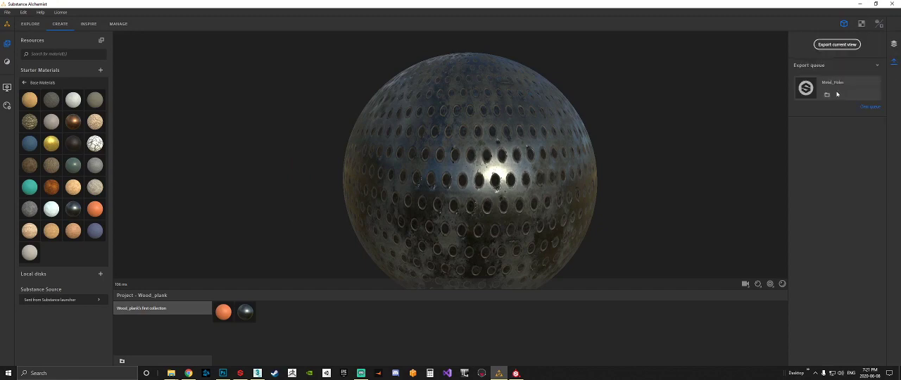
{"action": "left_click", "coordinate": [811, 67]}
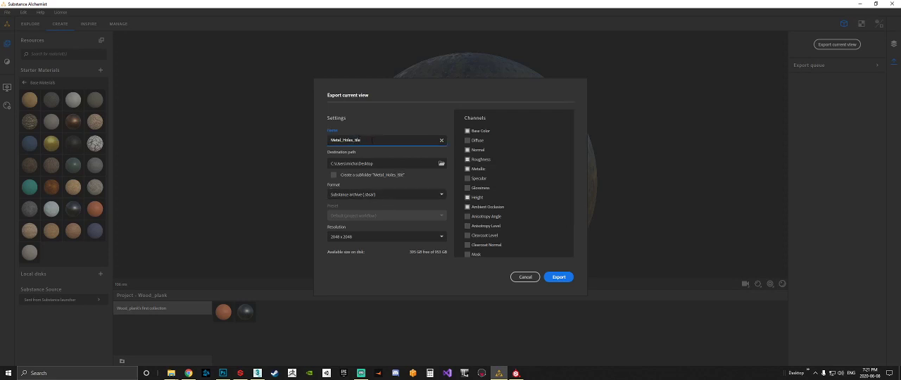
{"action": "left_click", "coordinate": [559, 278]}
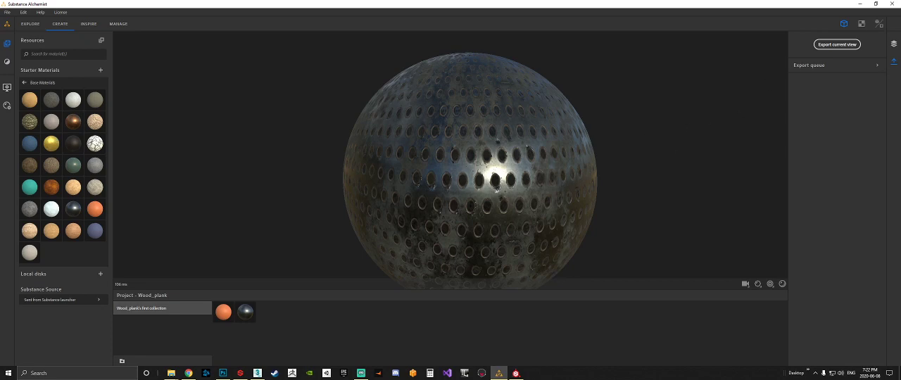
{"action": "left_click", "coordinate": [877, 65]}
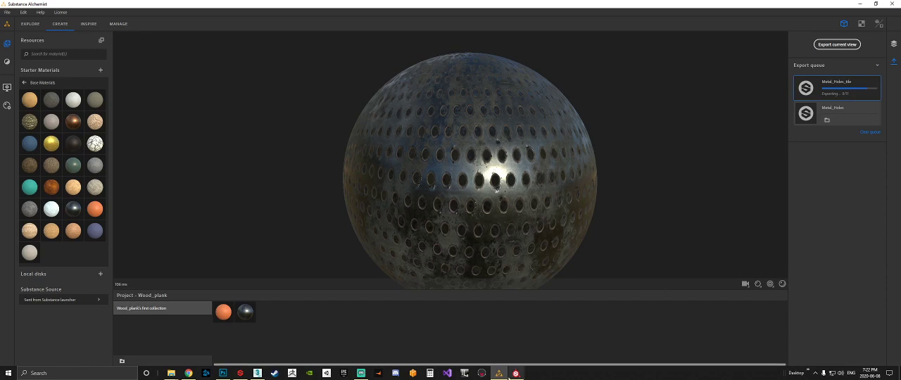
Bring up the File Explorer window with Painter's materials folder and reposition it in front of Substance Alchemist.
{"action": "mouse_move", "coordinate": [171, 373]}
{"action": "left_click", "coordinate": [191, 357]}
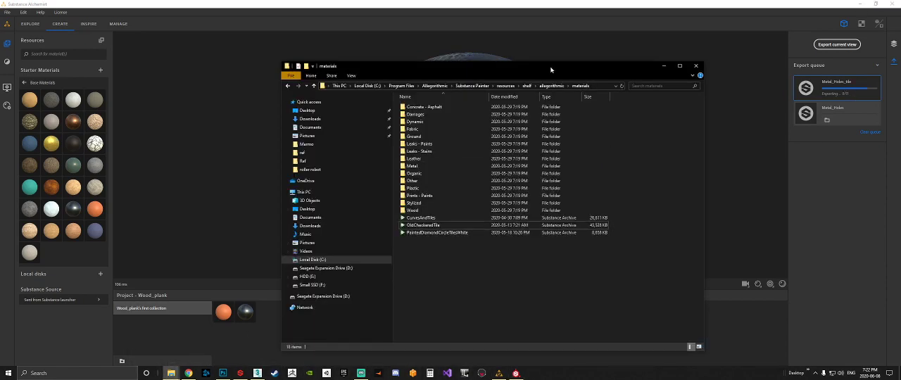
{"action": "left_click_drag", "start_coordinate": [551, 69], "coordinate": [540, 96]}
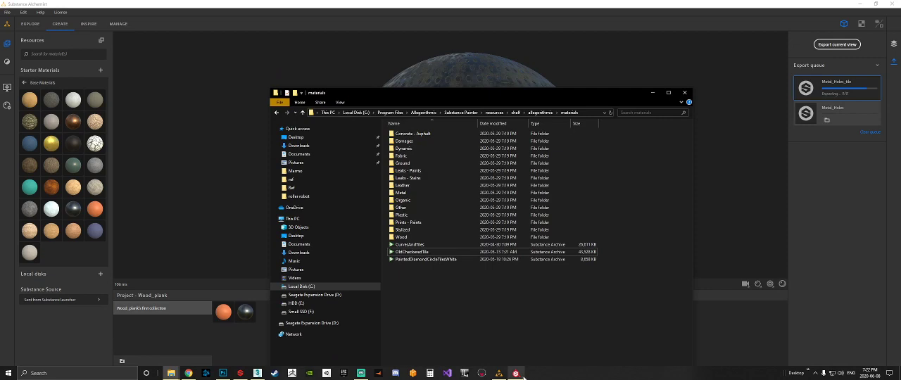
Switch to Substance Painter, add Old Checkered Tile above Metal_Holes, and compare the materials by toggling layer visibility.
{"action": "mouse_move", "coordinate": [517, 375]}
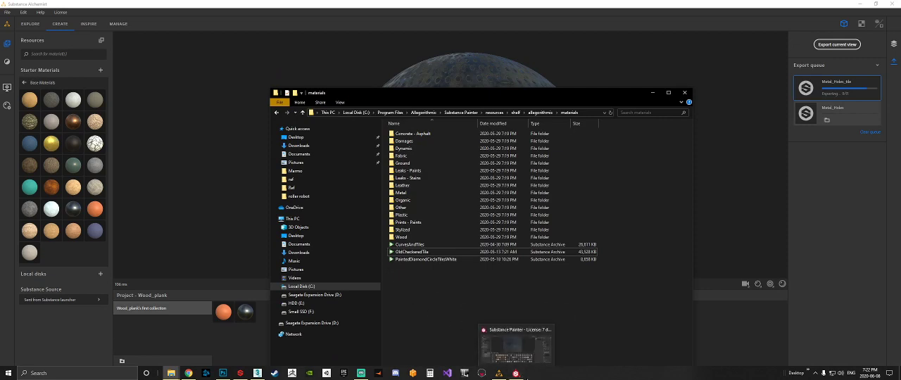
{"action": "left_click", "coordinate": [517, 374]}
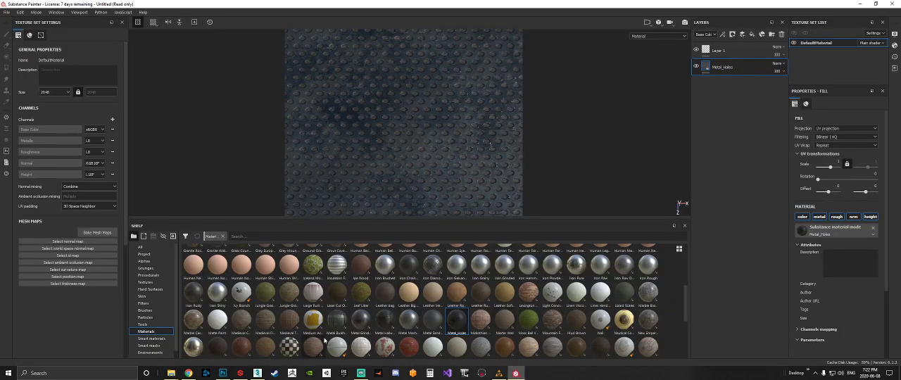
{"action": "left_click_drag", "start_coordinate": [427, 322], "coordinate": [730, 55]}
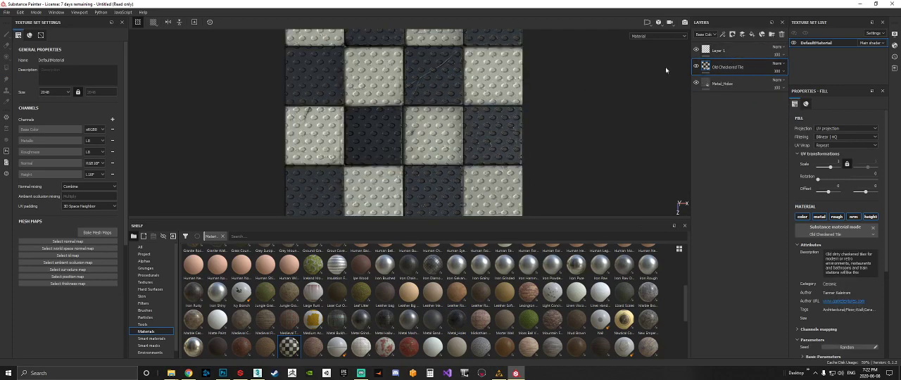
{"action": "left_click", "coordinate": [696, 83]}
{"action": "left_click_drag", "start_coordinate": [473, 155], "coordinate": [479, 121], "text": "alt"}
{"action": "scroll", "coordinate": [423, 108], "scroll_direction": "up", "scroll_amount": 5}
{"action": "left_click", "coordinate": [696, 67]}
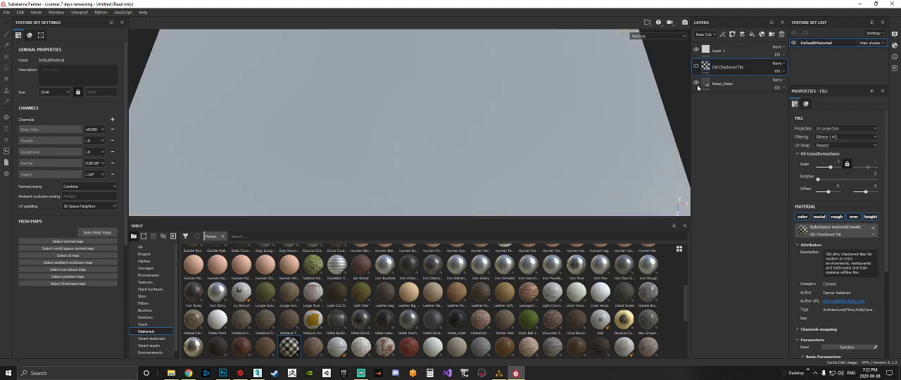
Minimize Substance Painter and Alchemist, and move Metal_Holes_tile from the desktop into Painter's materials folder.
{"action": "left_click", "coordinate": [857, 4]}
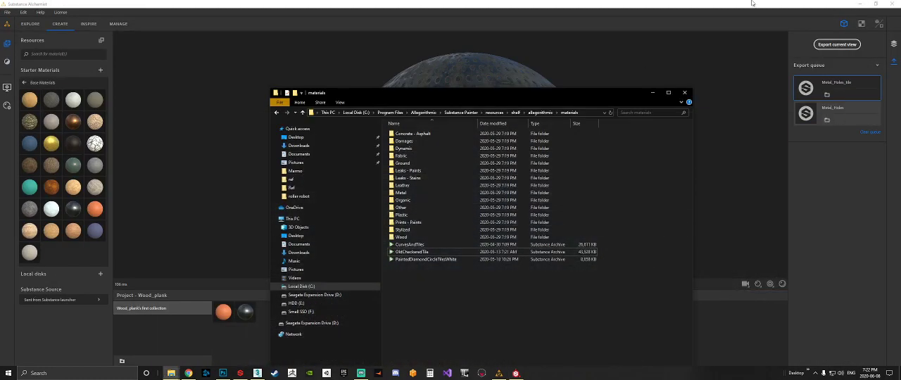
{"action": "left_click", "coordinate": [860, 5]}
{"action": "left_click_drag", "start_coordinate": [145, 333], "coordinate": [442, 301]}
{"action": "left_click", "coordinate": [432, 139]}
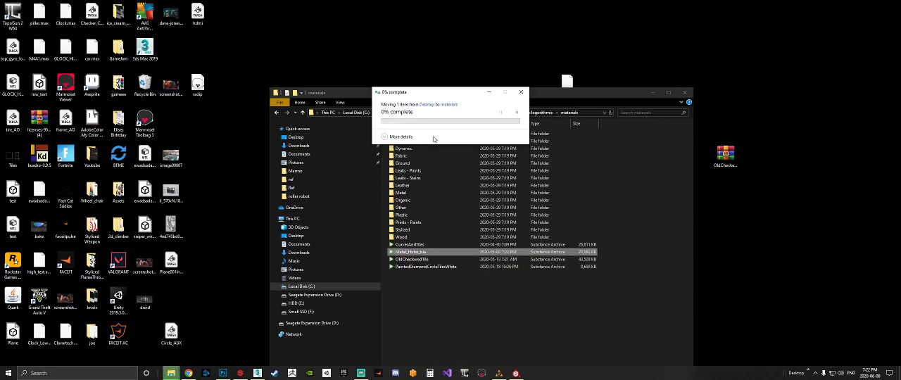
Return to Substance Painter and delete the Metal_Holes and Old Checkered Tile layers.
{"action": "left_click", "coordinate": [517, 374]}
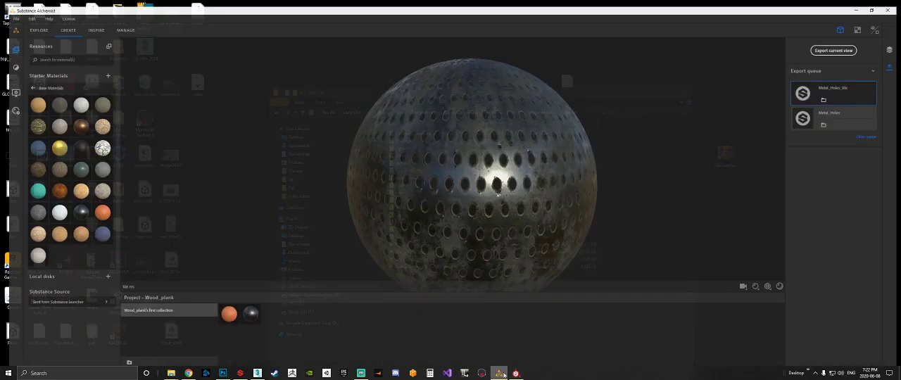
{"action": "left_click", "coordinate": [517, 374]}
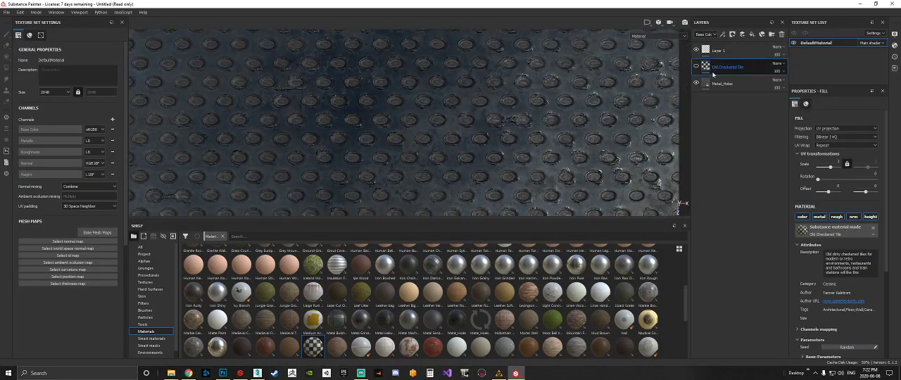
{"action": "left_click", "coordinate": [710, 84]}
{"action": "key", "text": "Delete"}
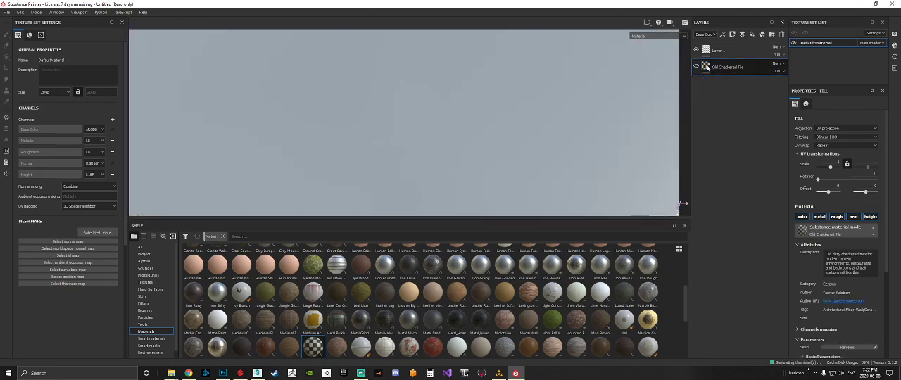
{"action": "key", "text": "Delete"}
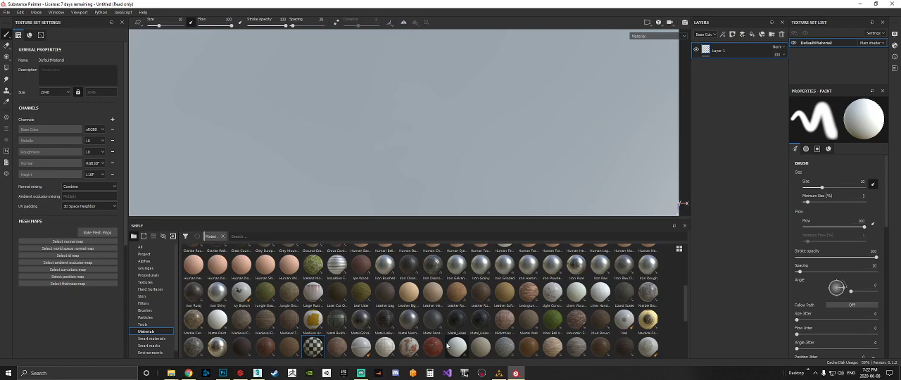
Search the shelf materials for metal_h and add Metal_Holes_tile as a fill layer below Layer 1.
{"action": "left_click", "coordinate": [368, 237]}
{"action": "type", "text": "metal"}
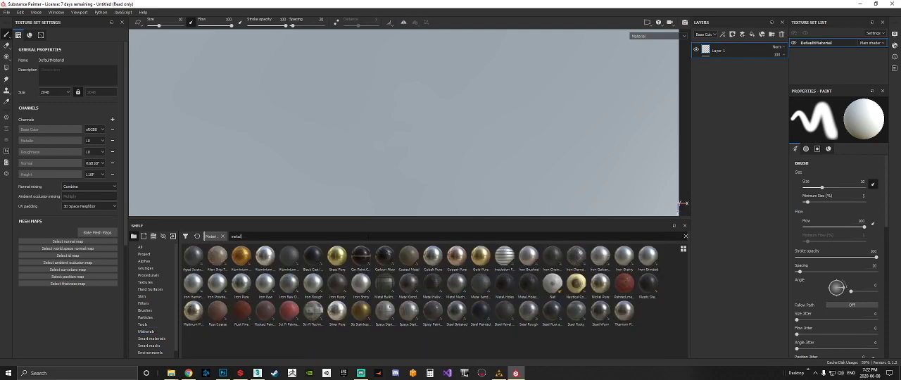
{"action": "type", "text": "_h"}
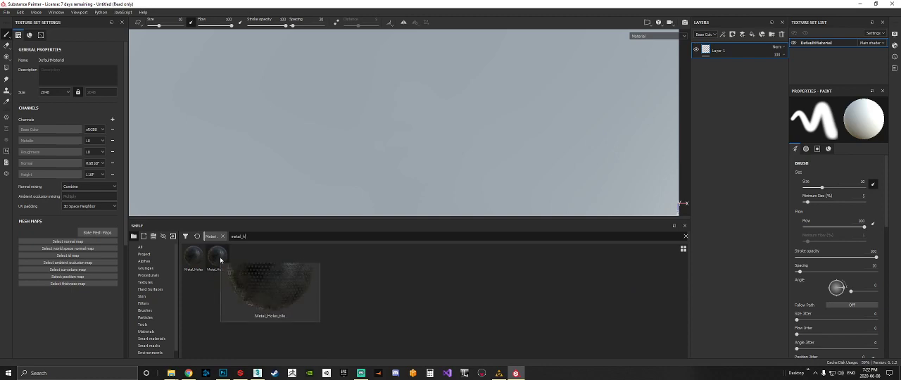
{"action": "left_click_drag", "start_coordinate": [220, 260], "coordinate": [719, 83]}
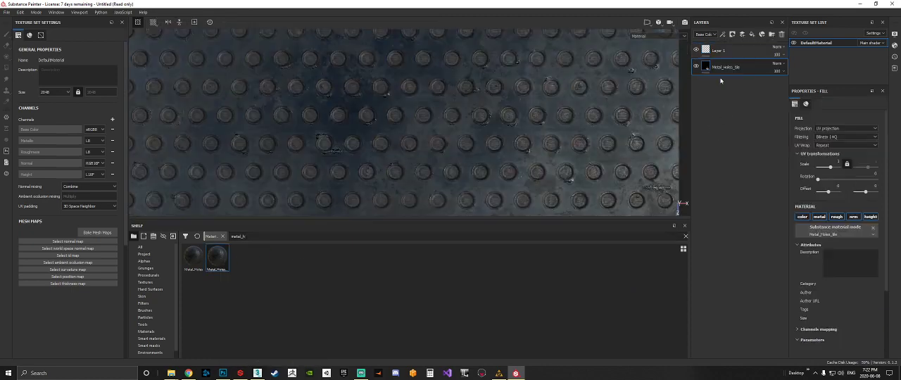
{"action": "scroll", "coordinate": [453, 144], "scroll_direction": "up", "scroll_amount": 5}
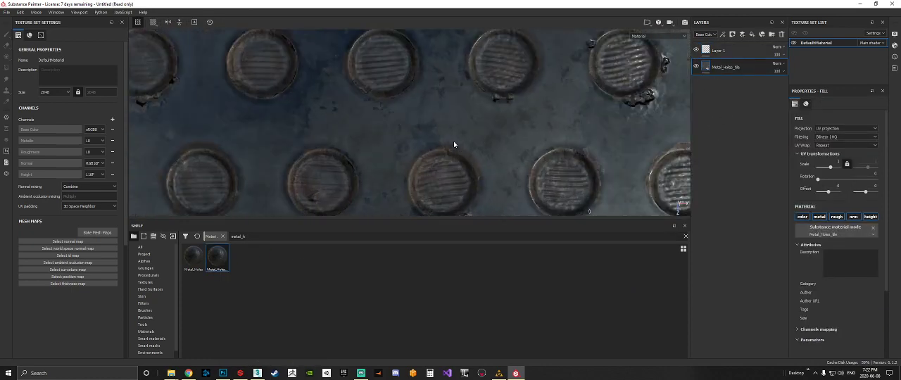
Add an Opacity channel to the texture set and change the main shader to pbr-metal-rough-with-alpha-blending.
{"action": "left_click", "coordinate": [113, 122]}
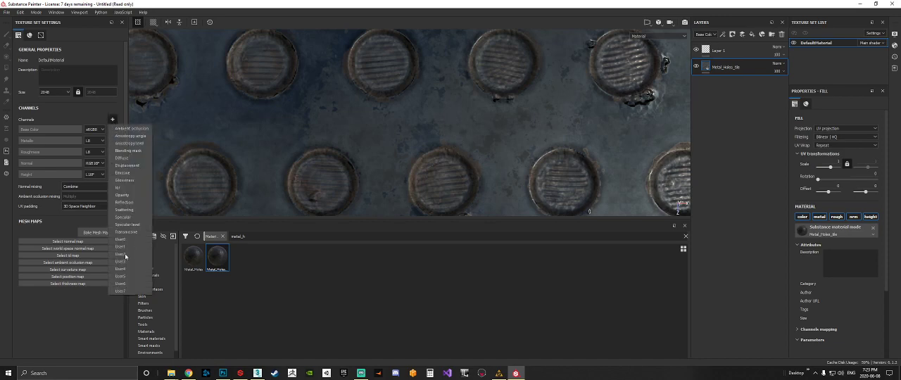
{"action": "left_click", "coordinate": [126, 199]}
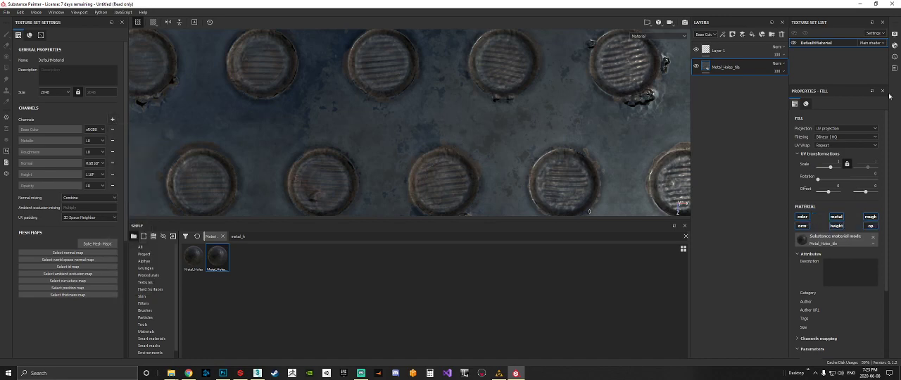
{"action": "left_click", "coordinate": [895, 46]}
{"action": "left_click", "coordinate": [818, 66]}
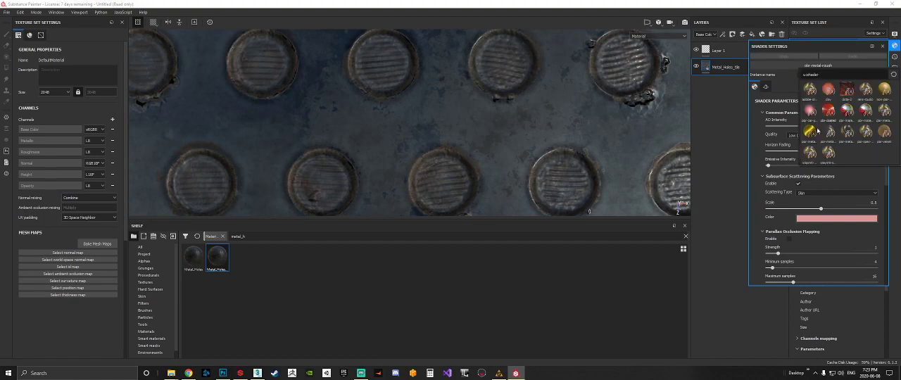
{"action": "left_click", "coordinate": [831, 134]}
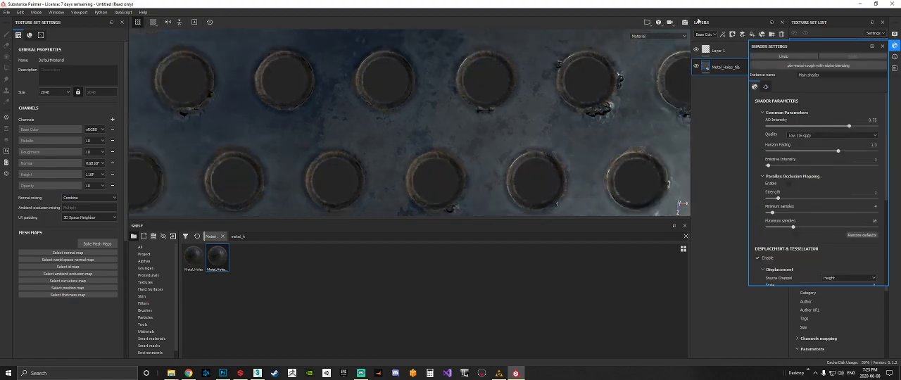
Start an Iray render of the plane with the Metal_Holes_tile material.
{"action": "left_click", "coordinate": [686, 24]}
{"action": "left_click", "coordinate": [684, 23]}
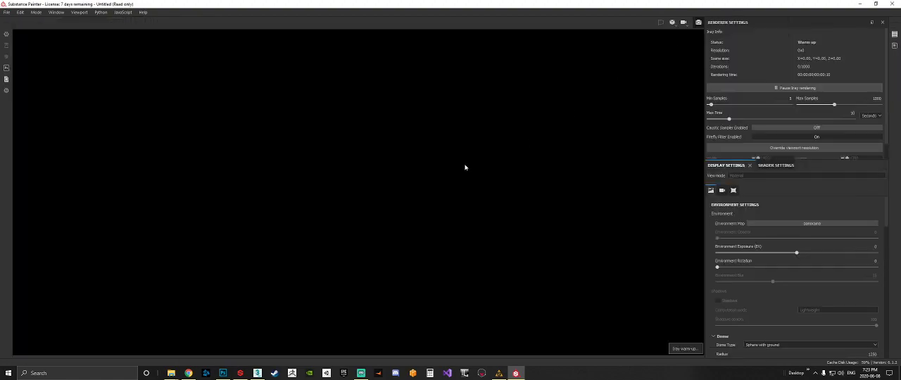
Examine the transparent holes across the whole plane in the Iray render and return to painting mode.
{"action": "scroll", "coordinate": [464, 192], "scroll_direction": "down", "scroll_amount": 10}
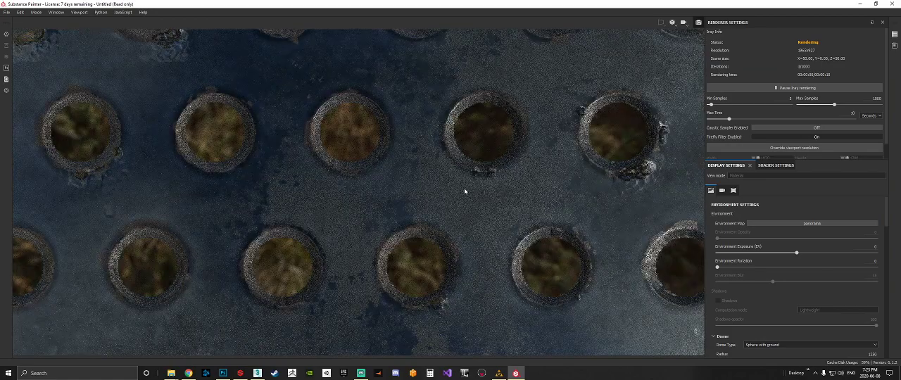
{"action": "scroll", "coordinate": [465, 192], "scroll_direction": "down", "scroll_amount": 10}
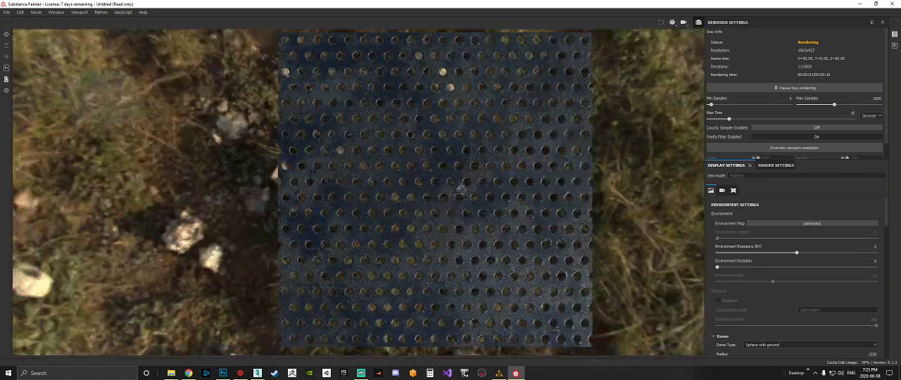
{"action": "left_click_drag", "start_coordinate": [462, 186], "coordinate": [459, 196], "text": "alt"}
{"action": "left_click", "coordinate": [698, 23]}
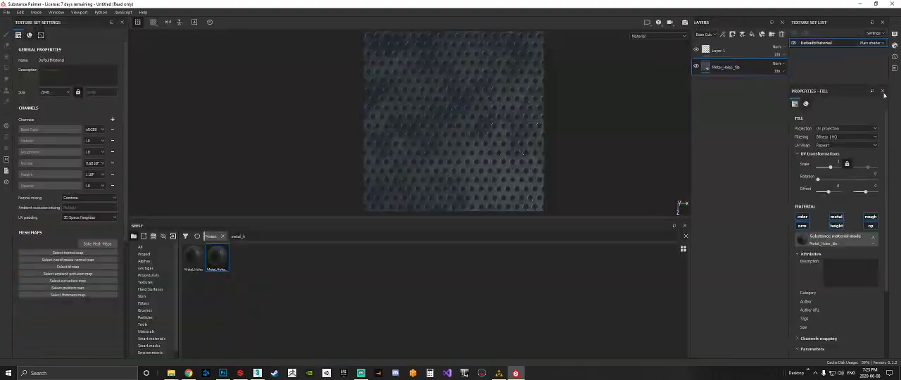
Set the Metal_Holes_tile fill layer to tri-planar projection with a UV scale of 3.
{"action": "left_click", "coordinate": [835, 143]}
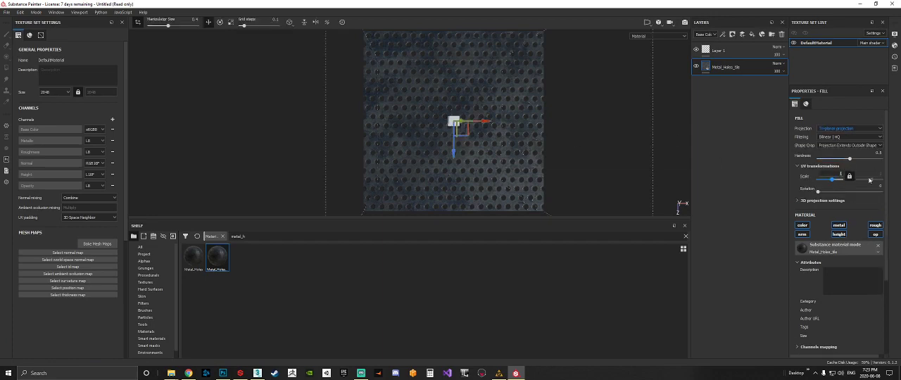
{"action": "type", "text": "3"}
{"action": "key", "text": "Return"}
Examine the tiling of the holed metal across the plane from several distances and angles.
{"action": "scroll", "coordinate": [453, 127], "scroll_direction": "up", "scroll_amount": 10}
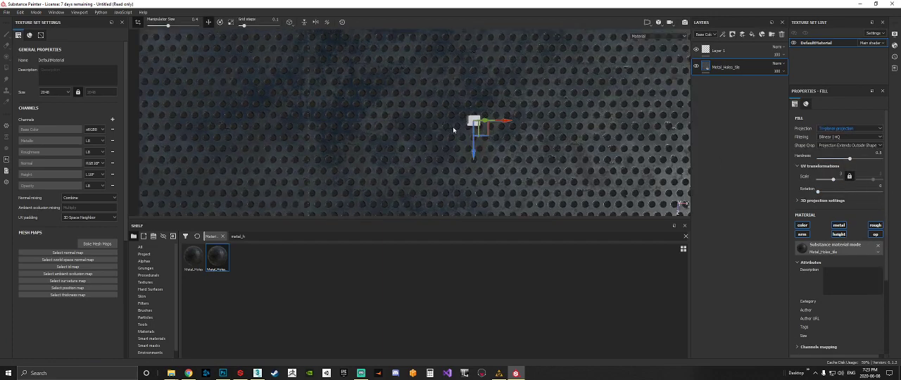
{"action": "scroll", "coordinate": [448, 132], "scroll_direction": "down", "scroll_amount": 10}
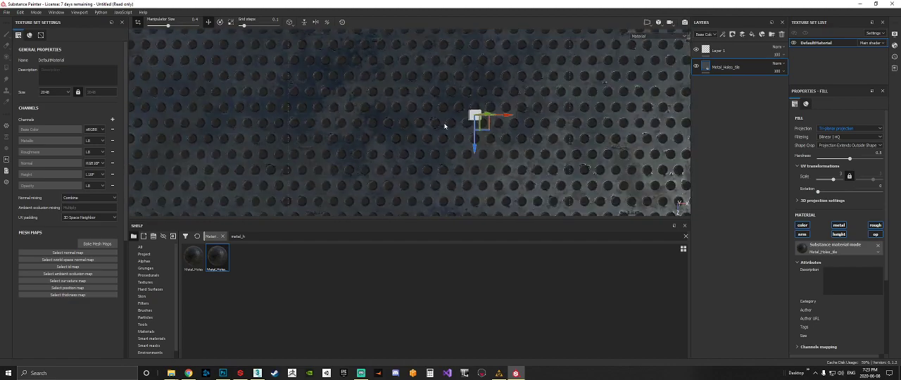
{"action": "mouse_move", "coordinate": [474, 122]}
{"action": "left_mouse_down", "text": "alt"}
{"action": "mouse_move", "coordinate": [519, 63]}
{"action": "mouse_move", "coordinate": [537, 59]}
{"action": "mouse_move", "coordinate": [545, 83]}
{"action": "mouse_move", "coordinate": [482, 116]}
{"action": "left_mouse_up", "text": "alt"}
{"action": "scroll", "coordinate": [439, 125], "scroll_direction": "up", "scroll_amount": 8}
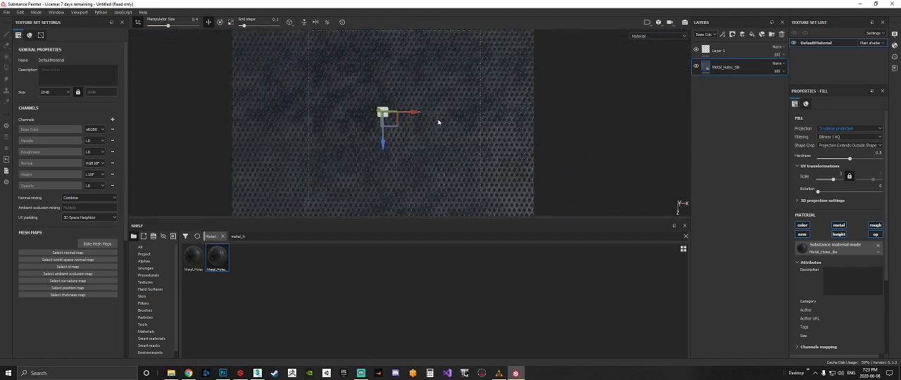
{"action": "left_click_drag", "start_coordinate": [442, 143], "coordinate": [399, 117], "text": "alt"}
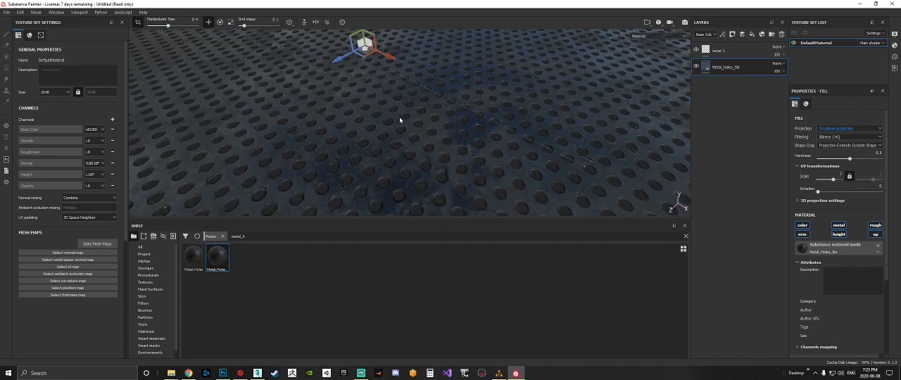
{"action": "scroll", "coordinate": [440, 122], "scroll_direction": "down", "scroll_amount": 4}
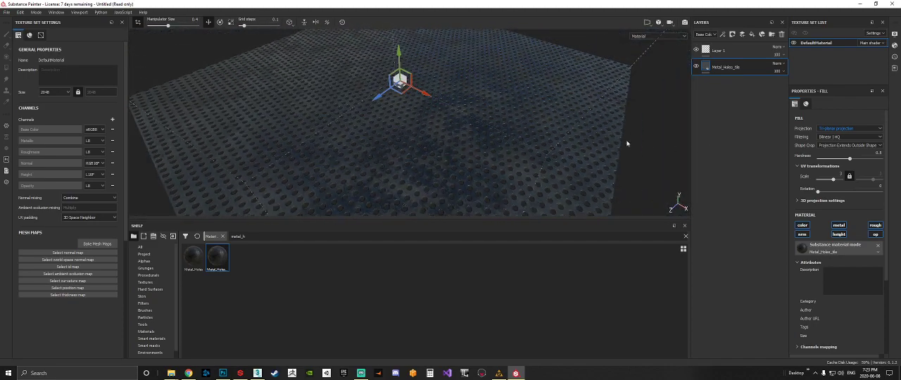
{"action": "left_click_drag", "start_coordinate": [629, 143], "coordinate": [572, 127], "text": "alt"}
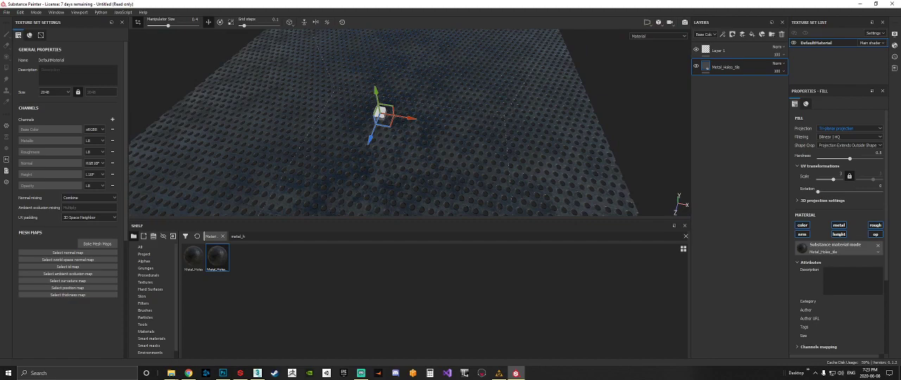